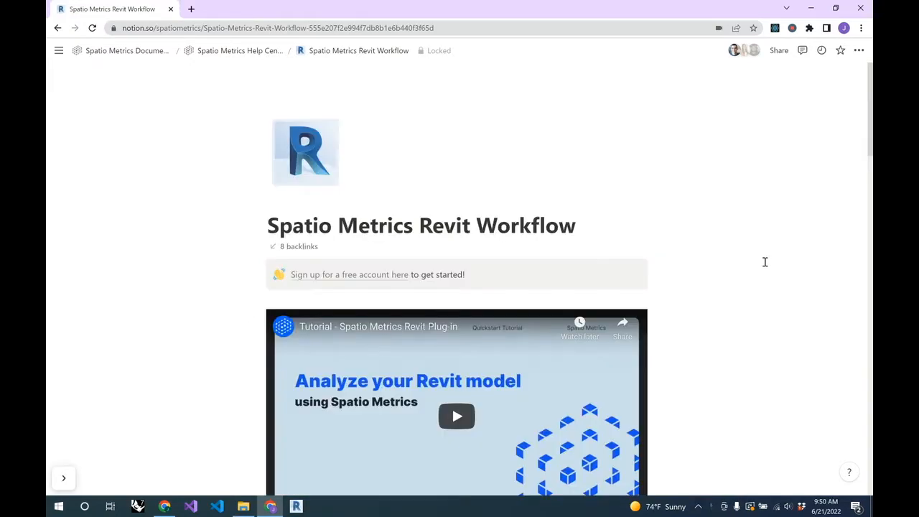
Step: Open the Revit plug-in download page from the workflow guide and download the Spatio Revit Plugin Installer archive
scroll(763, 260, "down", 5)
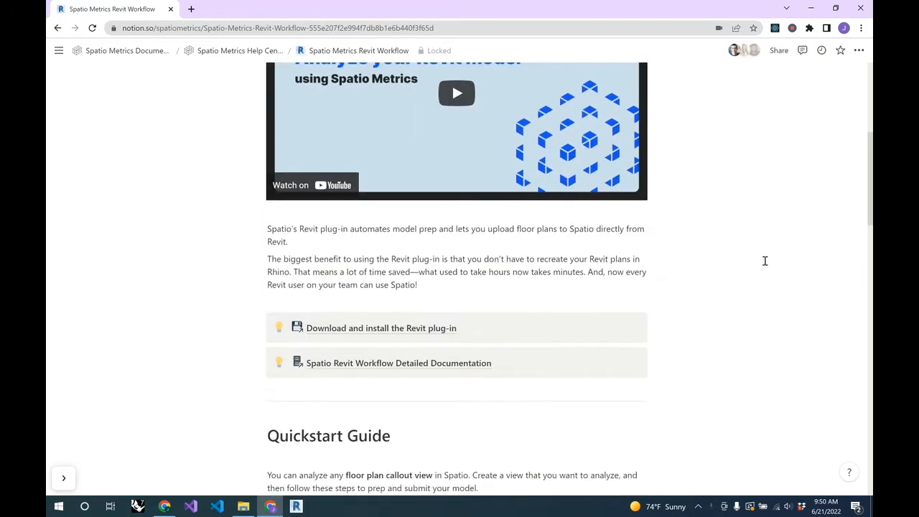
left_click(386, 331)
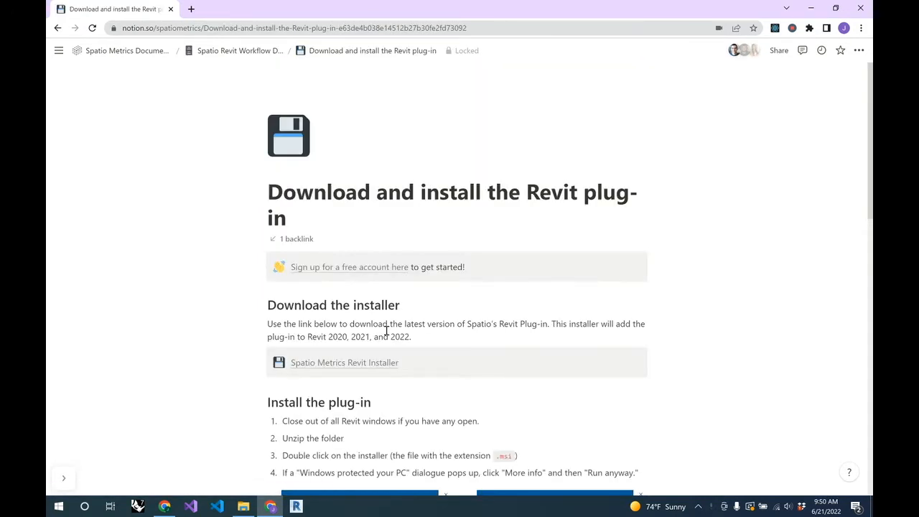
left_click(379, 364)
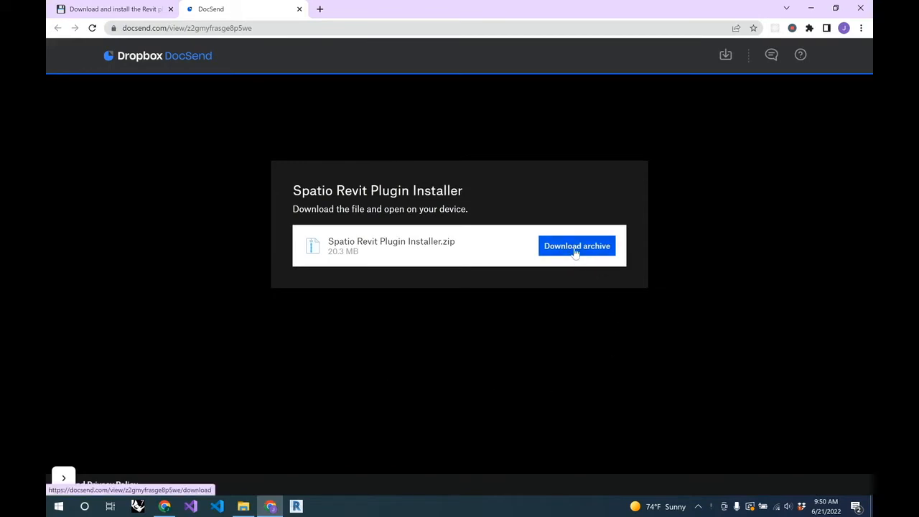
left_click(575, 248)
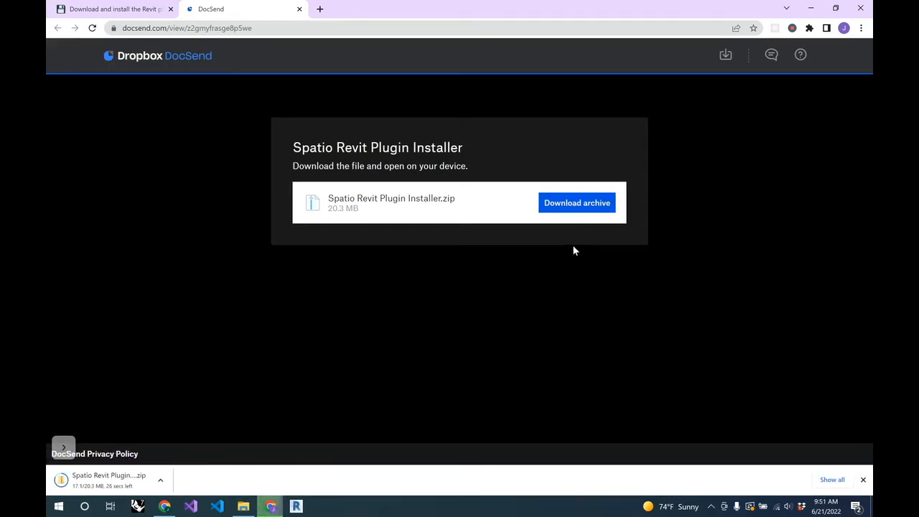
Step: Open the downloaded Spatio Revit Plugin Installer archive and extract all its contents to the default folder in Downloads
left_click(108, 481)
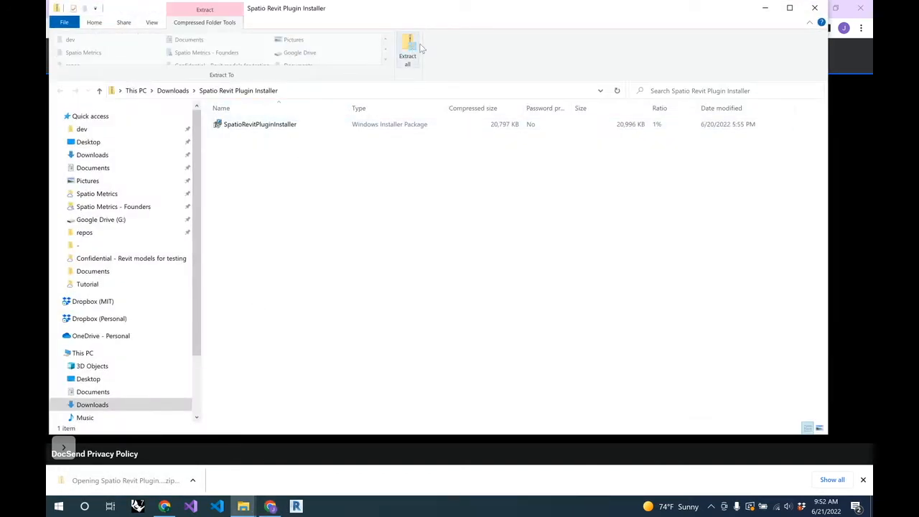
left_click_drag(441, 14, 464, 38)
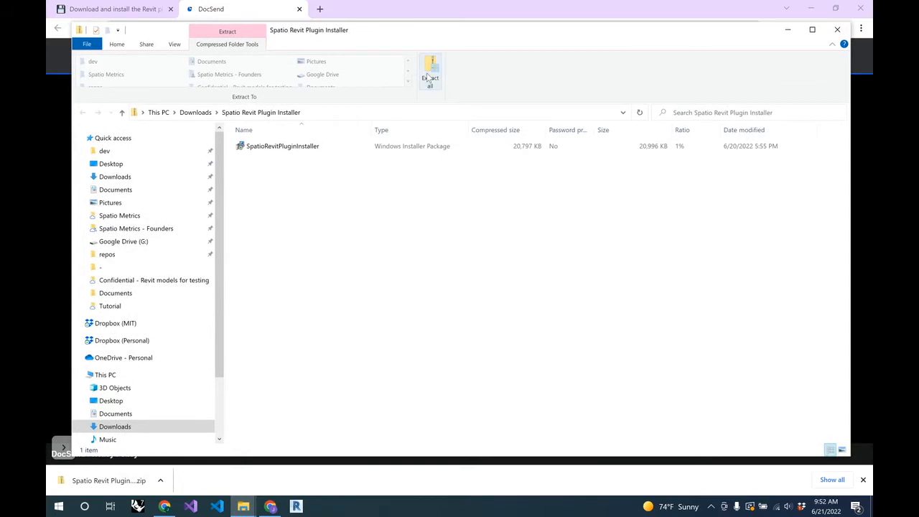
left_click(431, 75)
left_click(546, 363)
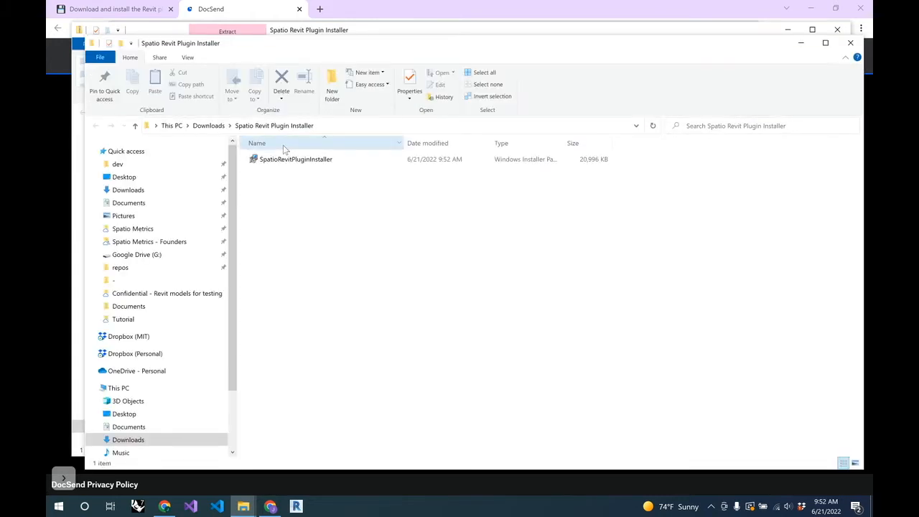
Step: Launch the extracted SpatioRevitPluginInstaller and allow it to run despite the Windows SmartScreen block
double_click(322, 161)
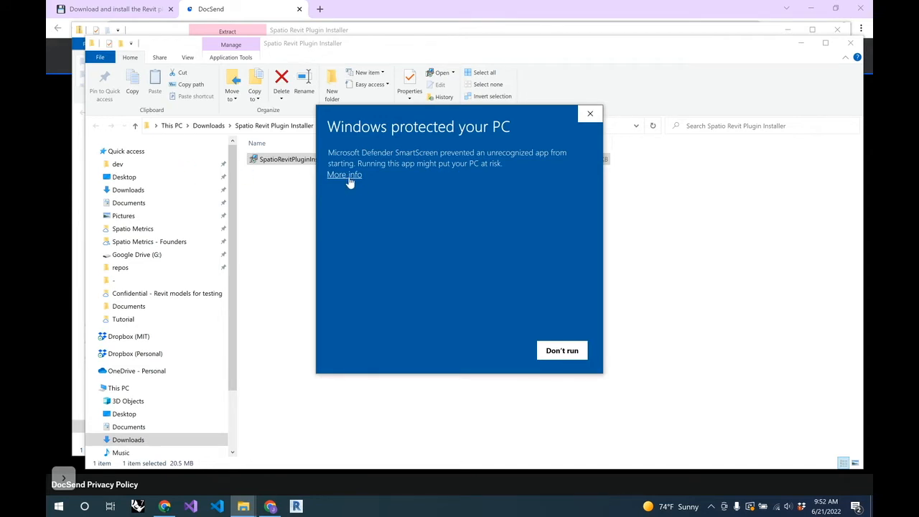
left_click(348, 180)
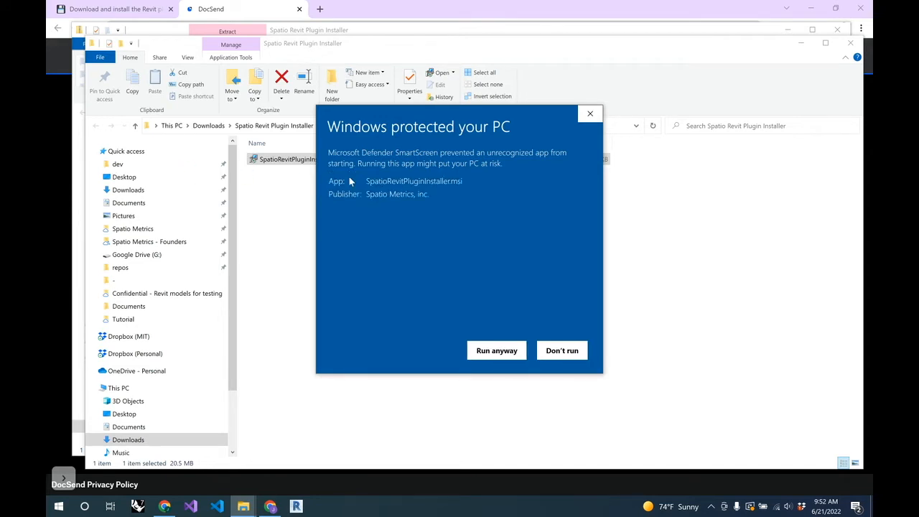
left_click(488, 354)
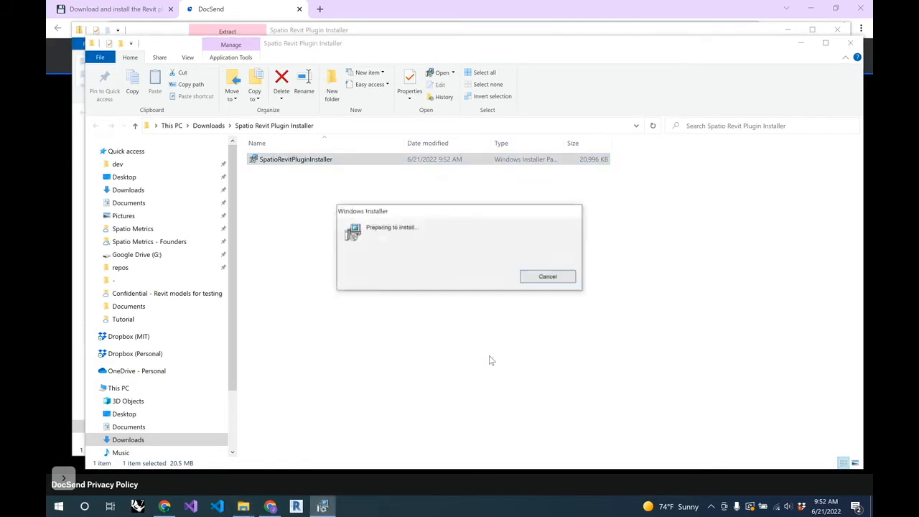
Step: Install Spatio Metrics to the default Revit Addins folder, accepting the license agreement, and finish the setup wizard
left_click(511, 337)
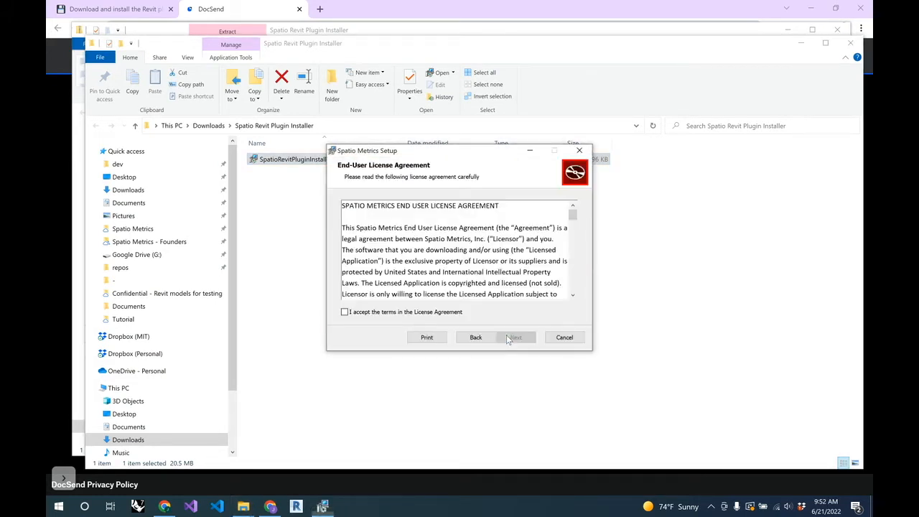
left_click(436, 311)
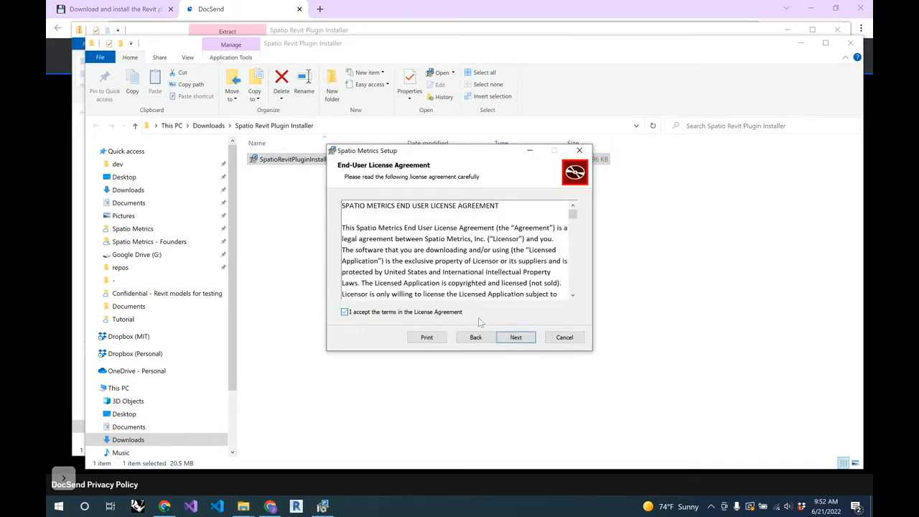
left_click(515, 339)
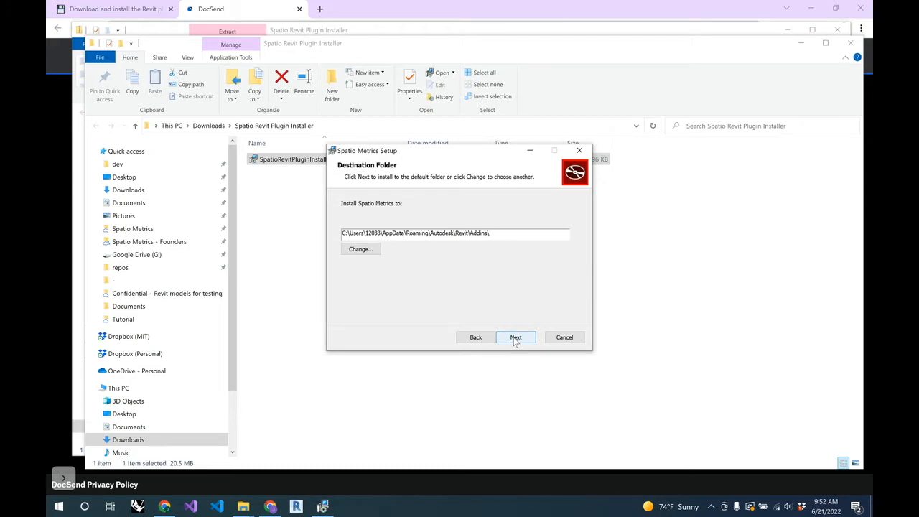
left_click(515, 339)
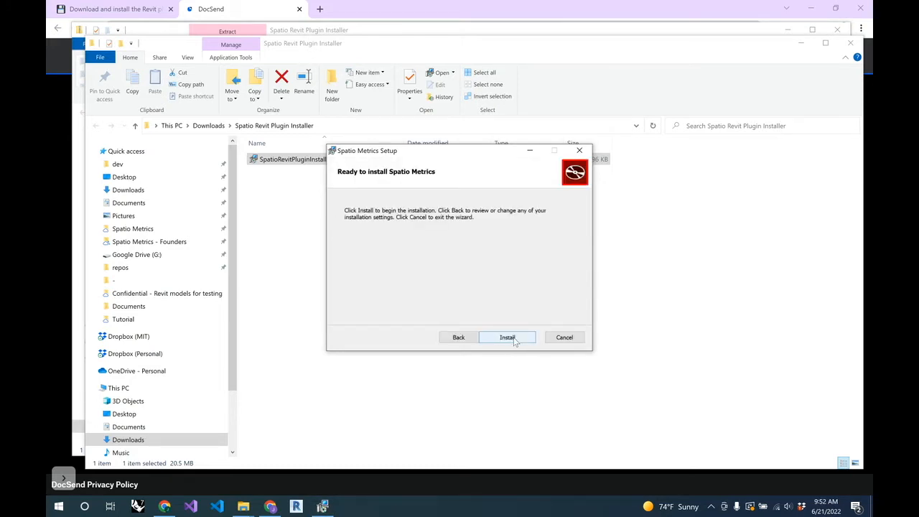
left_click(514, 339)
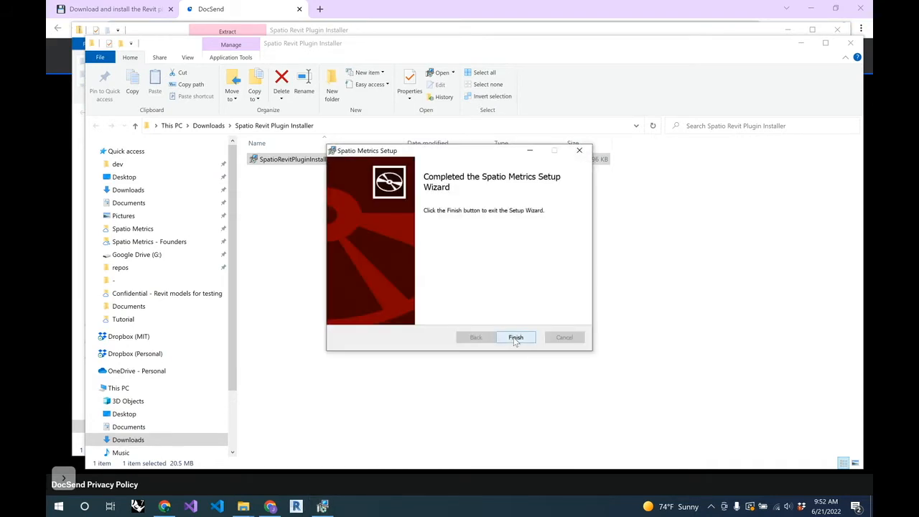
left_click(516, 338)
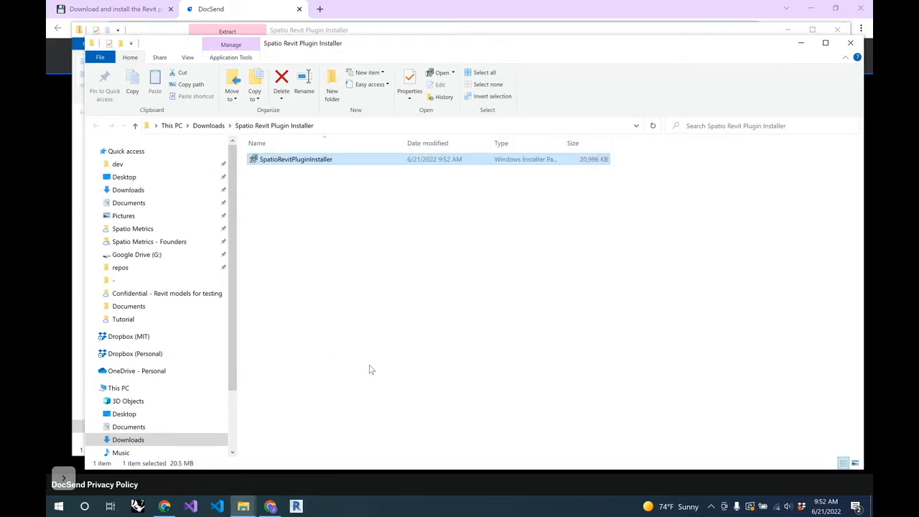
Step: Switch to Revit, open the Spatio Exporter for the InpatientUnit model and log in with the prefilled Spatio account credentials
left_click(297, 507)
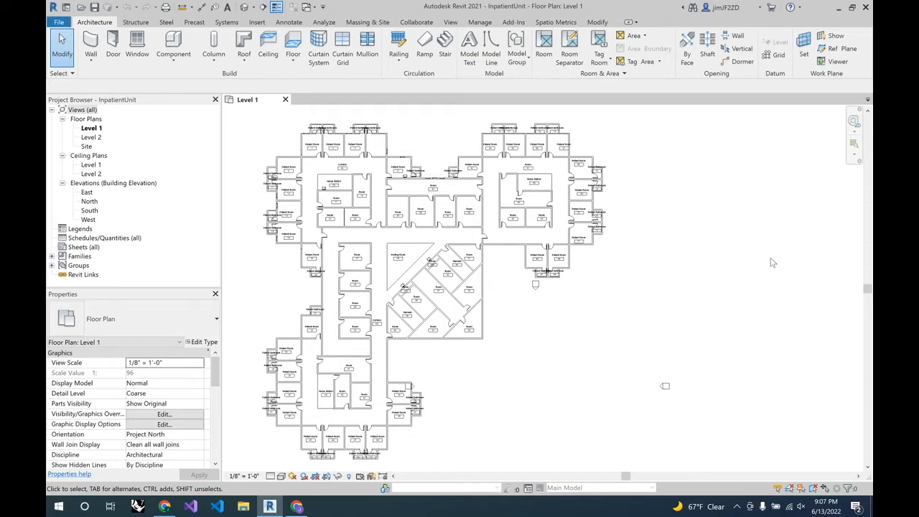
left_click(564, 23)
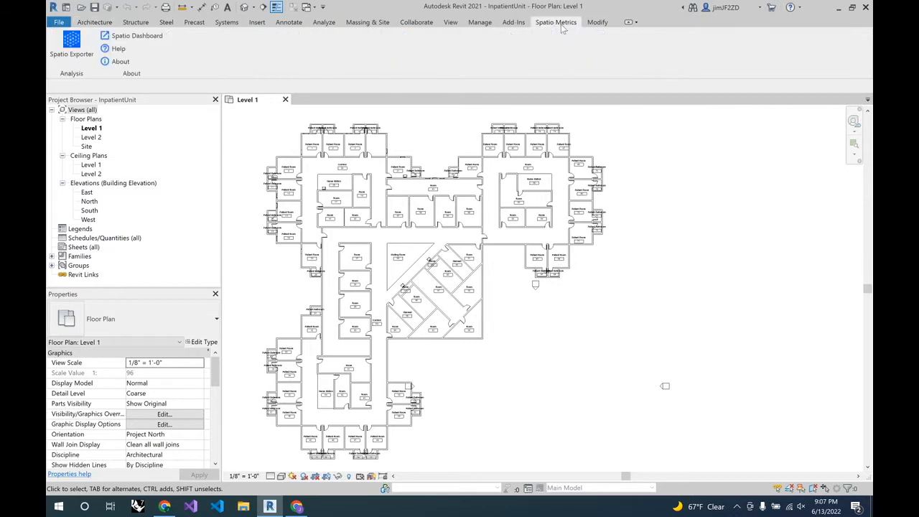
left_click(72, 45)
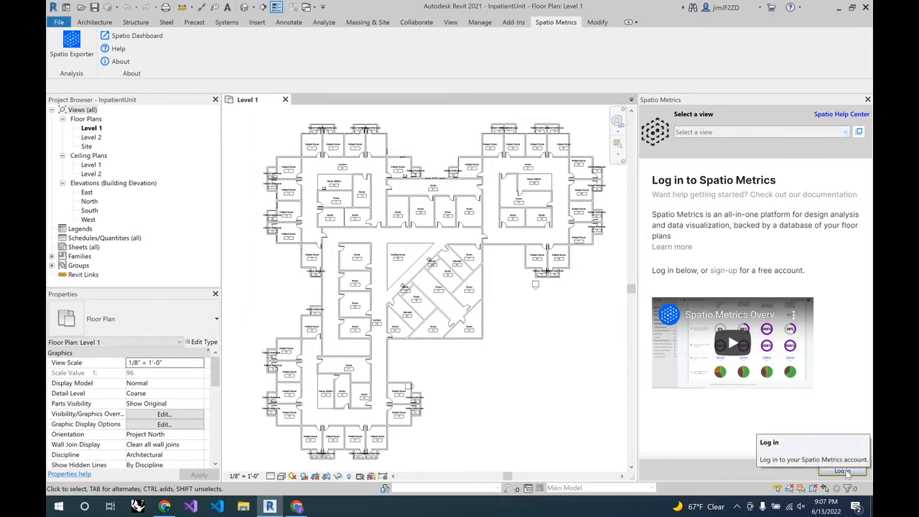
left_click(844, 472)
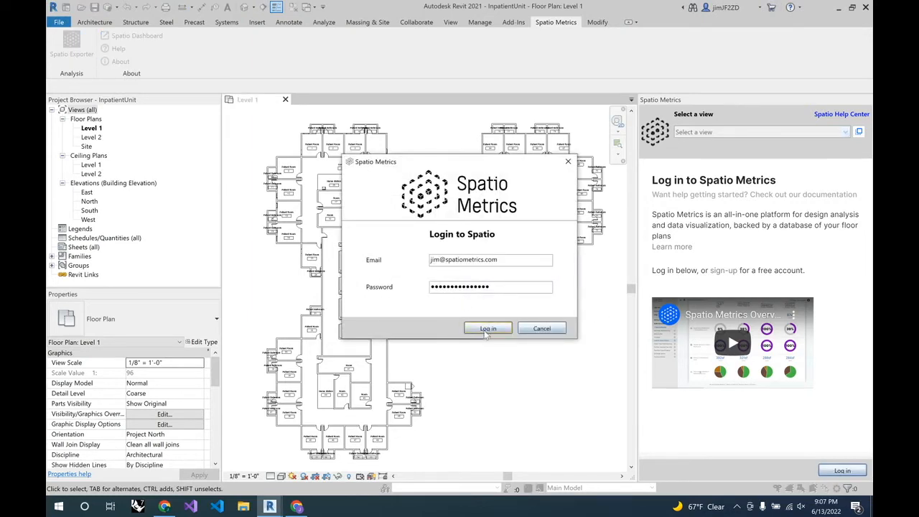
left_click(487, 329)
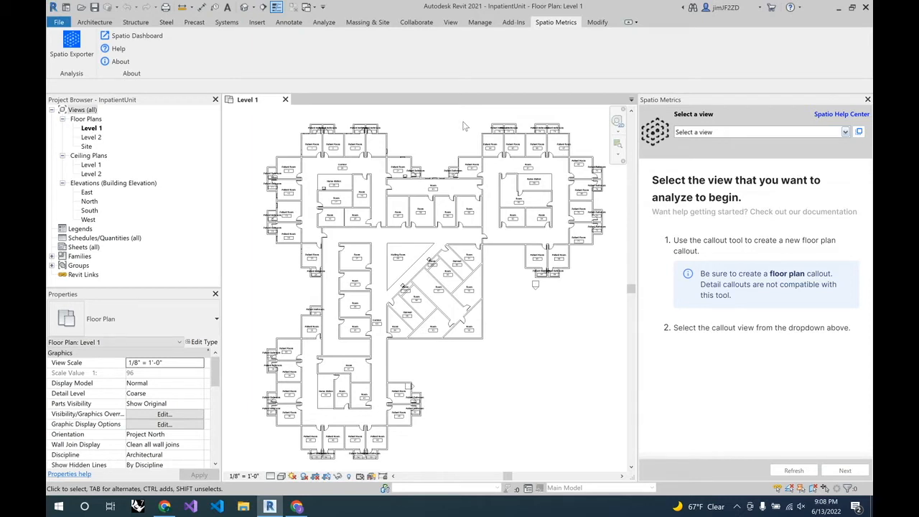
Step: Use the Room tool to check which enclosed spaces around Patient Room 3 lack a room, without placing any
scroll(415, 129, "up", 4)
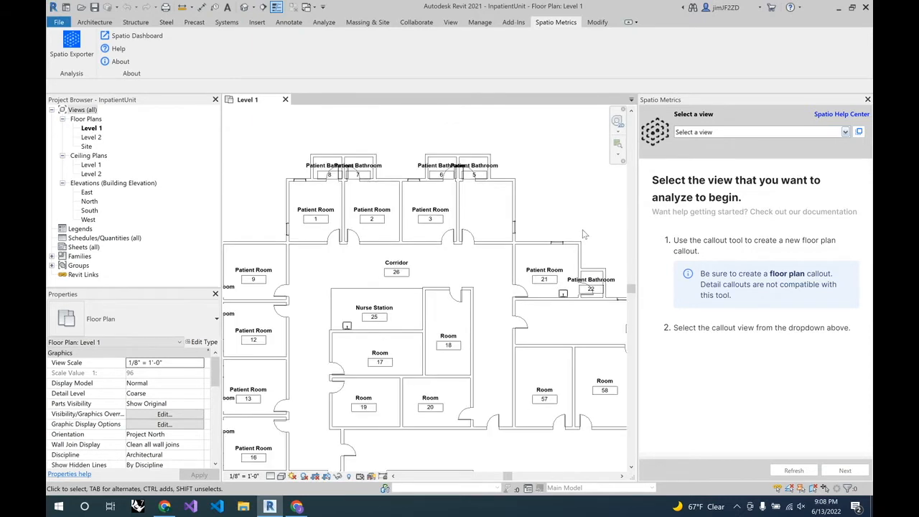
scroll(497, 212, "up", 1)
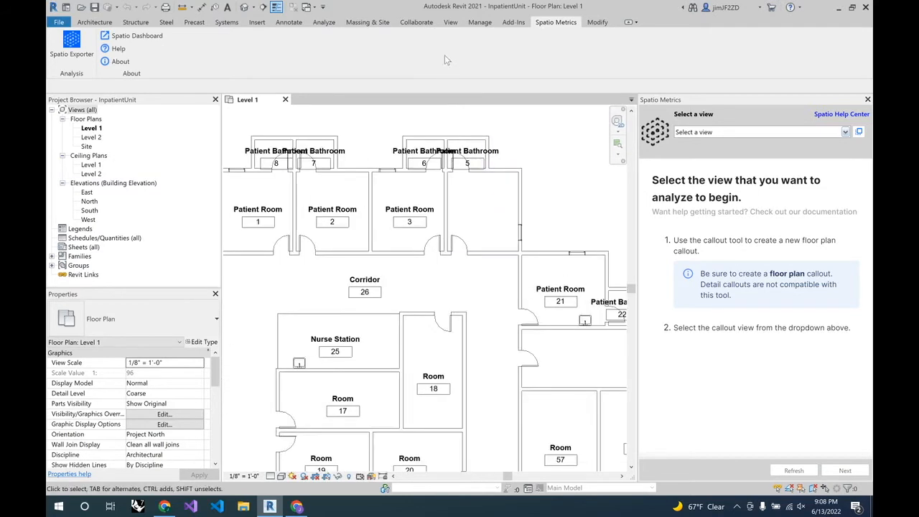
left_click(94, 21)
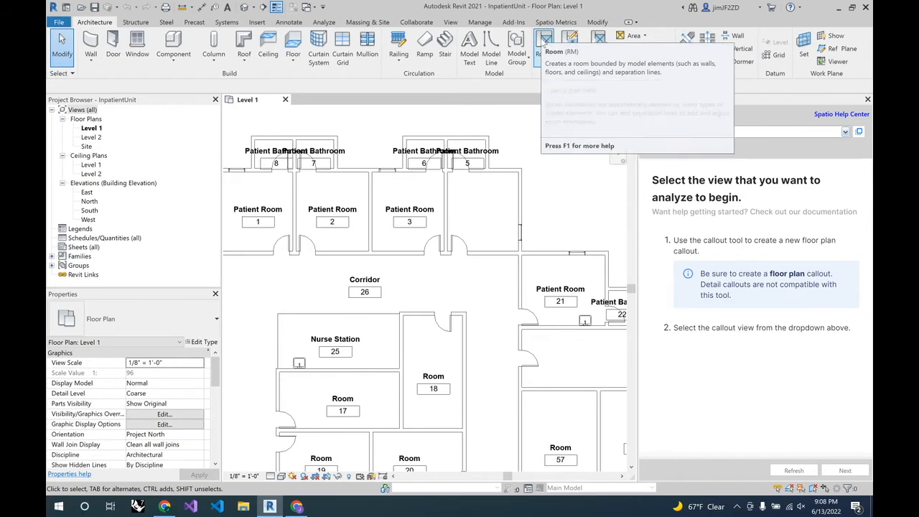
left_click(547, 64)
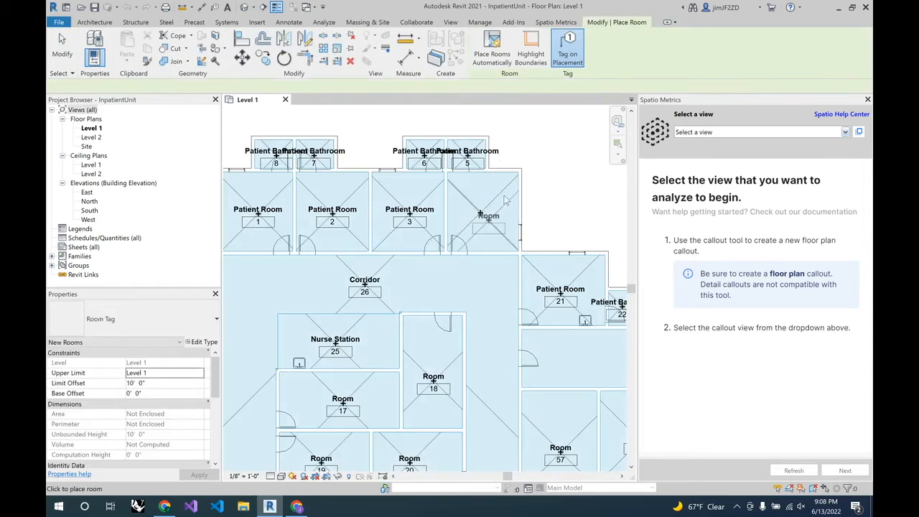
key("Escape")
key("Escape")
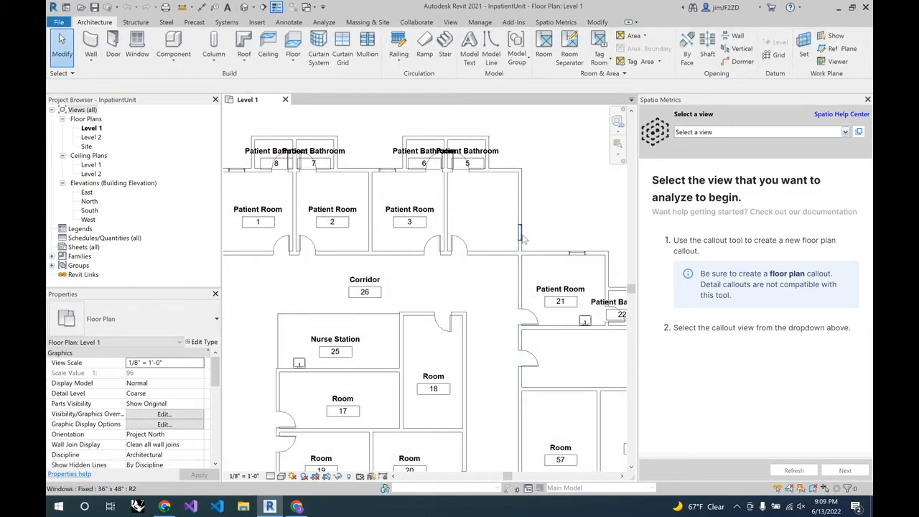
scroll(462, 259, "down", 3)
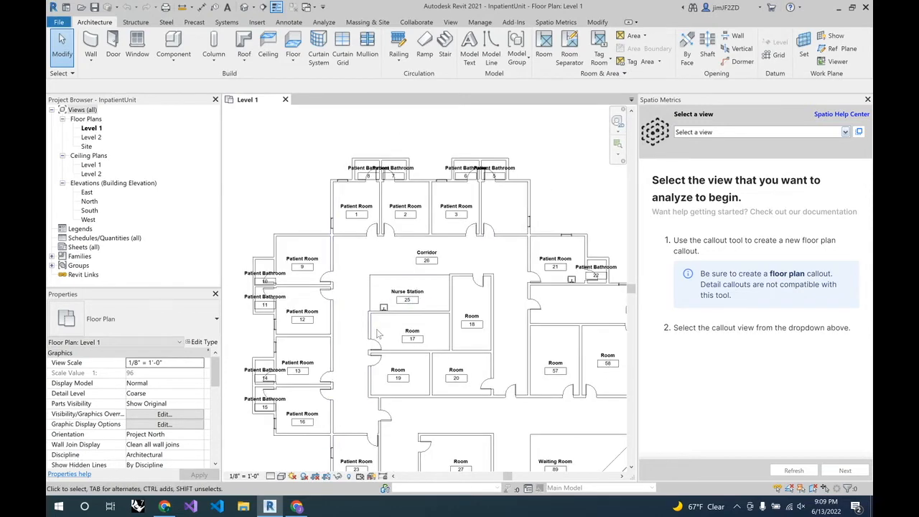
scroll(377, 330, "up", 2)
scroll(349, 285, "down", 2)
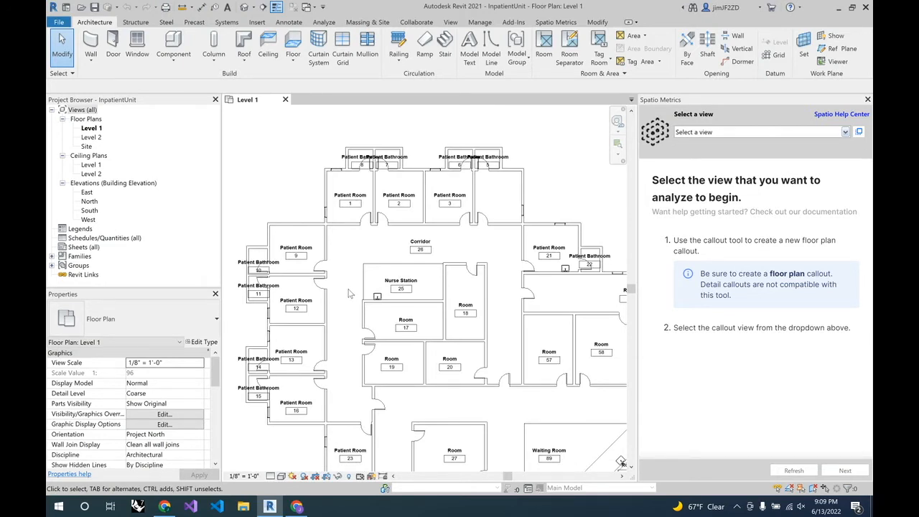
scroll(371, 173, "down", 2)
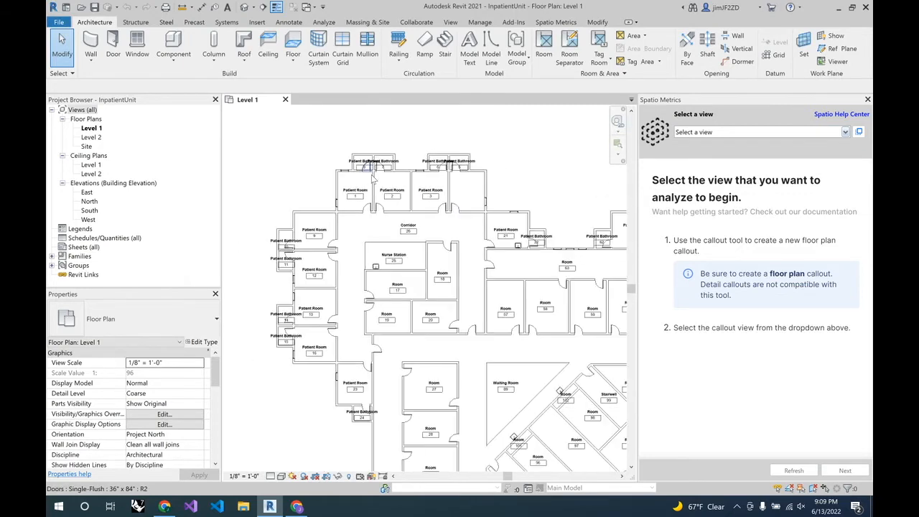
scroll(335, 267, "down", 2)
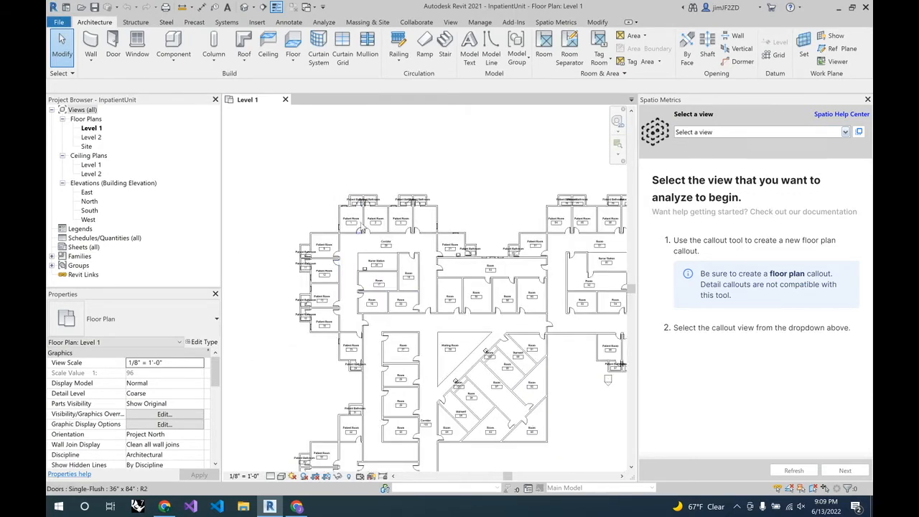
scroll(412, 145, "down", 1)
scroll(434, 270, "up", 2)
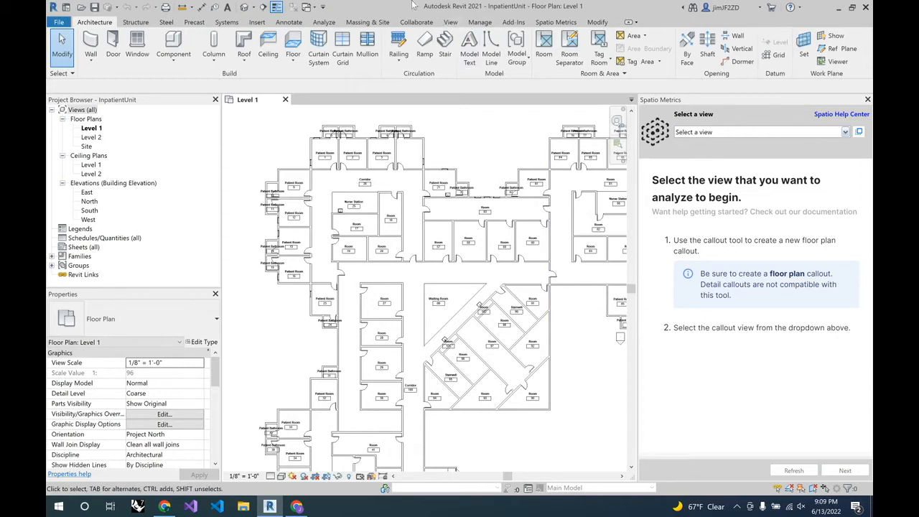
Step: Create a rectangular callout of type Floor Plan around the western and central part of the Level 1 plan
left_click(451, 23)
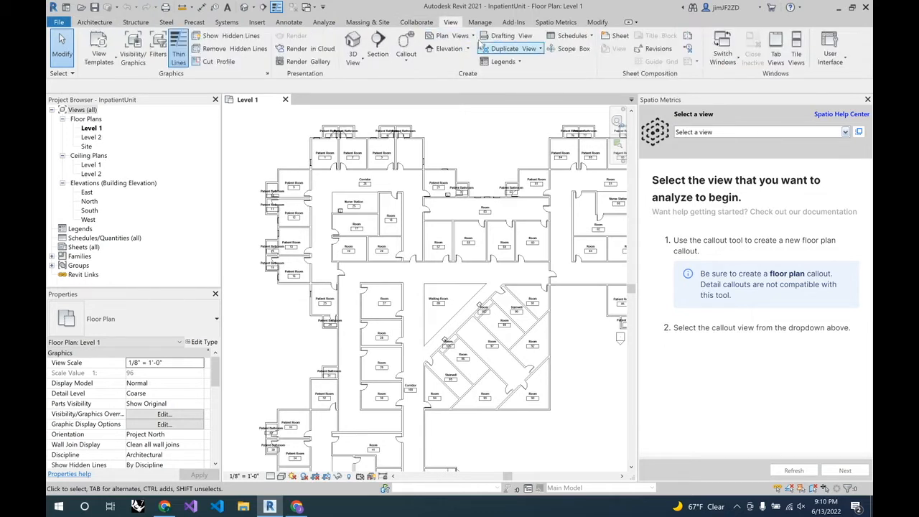
left_click(404, 45)
left_click(193, 321)
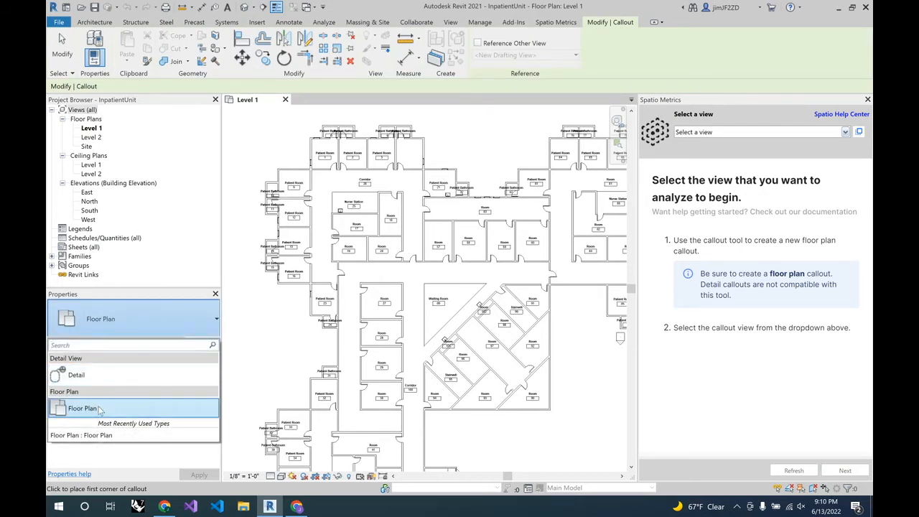
left_click(100, 409)
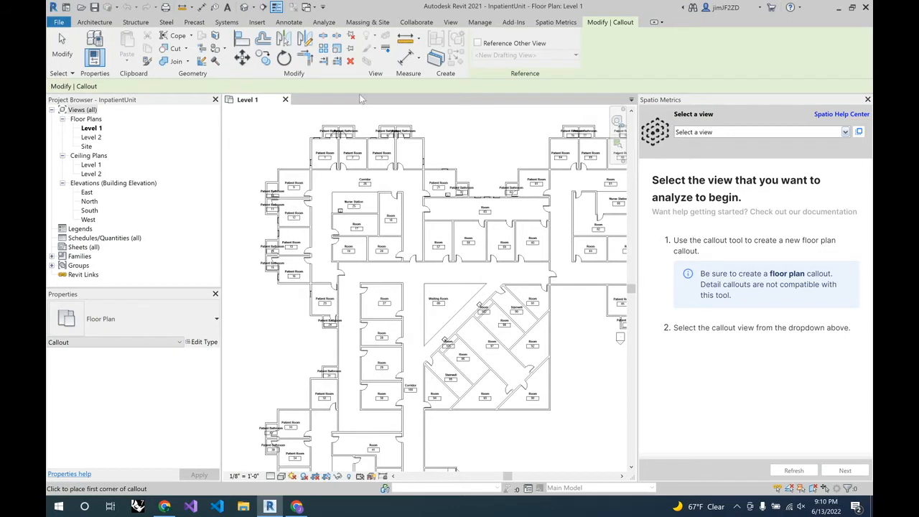
left_click(240, 110)
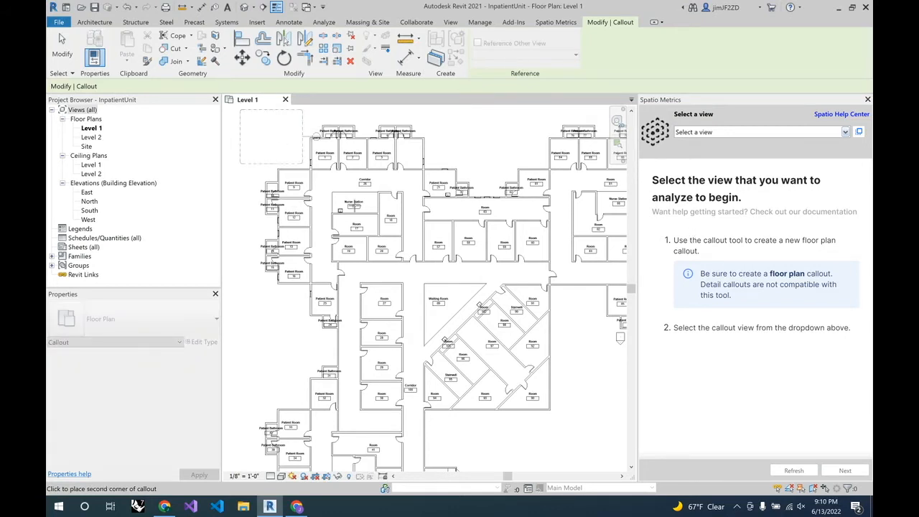
left_click(605, 460)
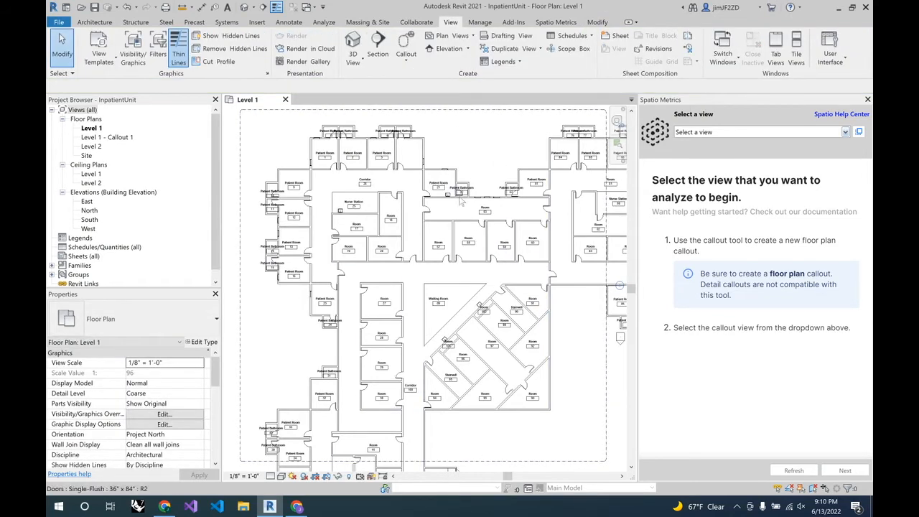
Step: Resize the callout boundary on the Level 1 plan so its east edge sits just outside the central room block
scroll(406, 219, "down", 4)
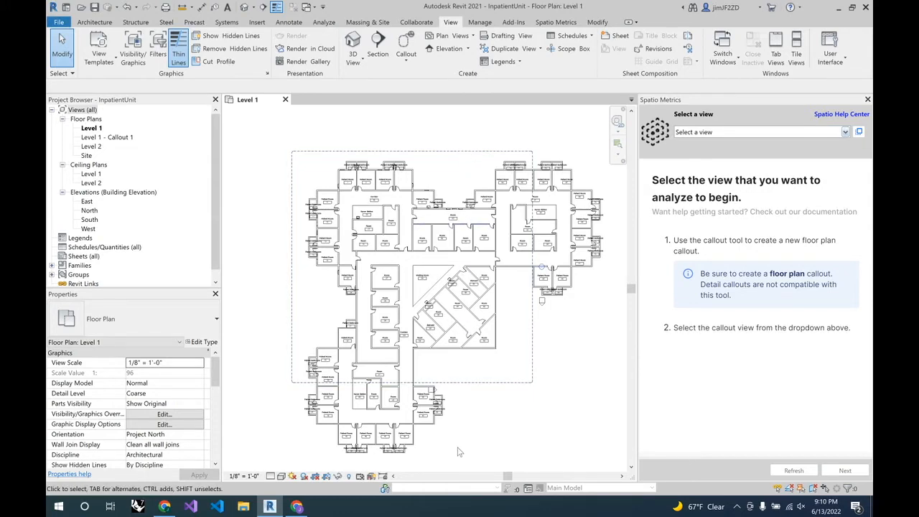
scroll(516, 307, "up", 2)
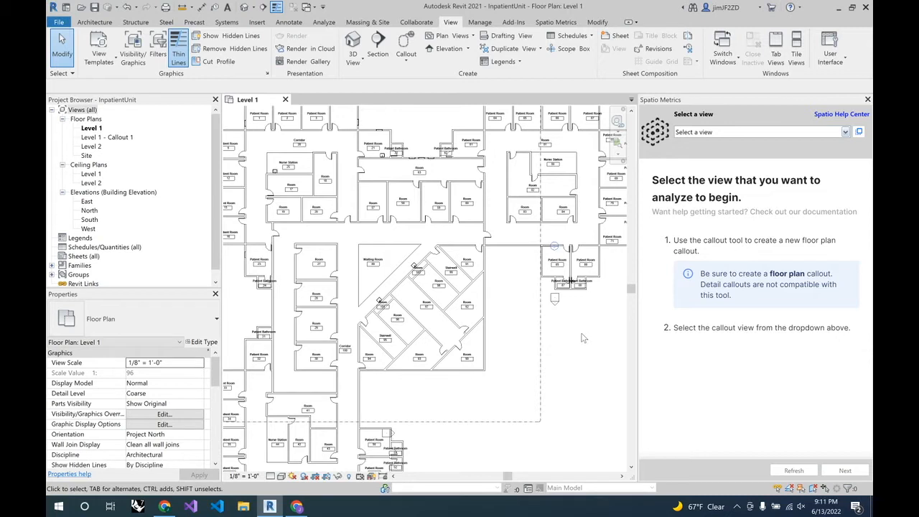
left_click(544, 335)
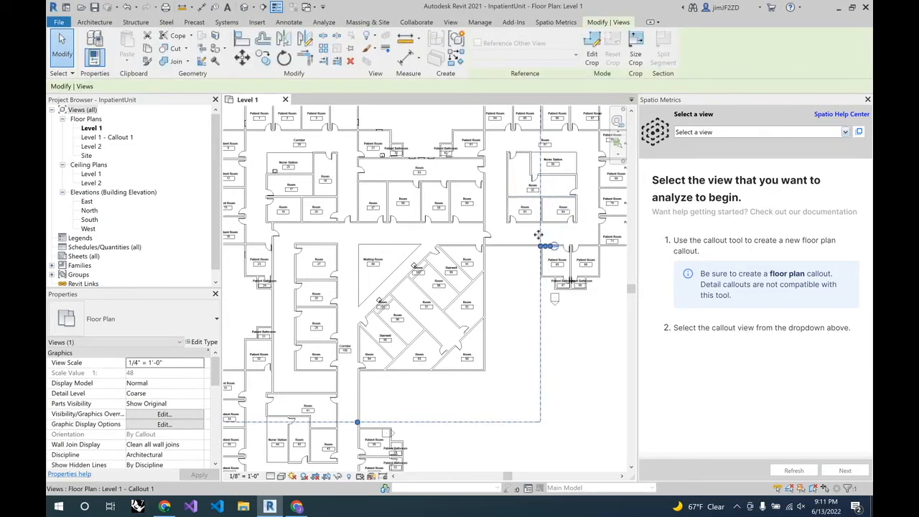
left_click_drag(544, 248, 589, 247)
key("Escape")
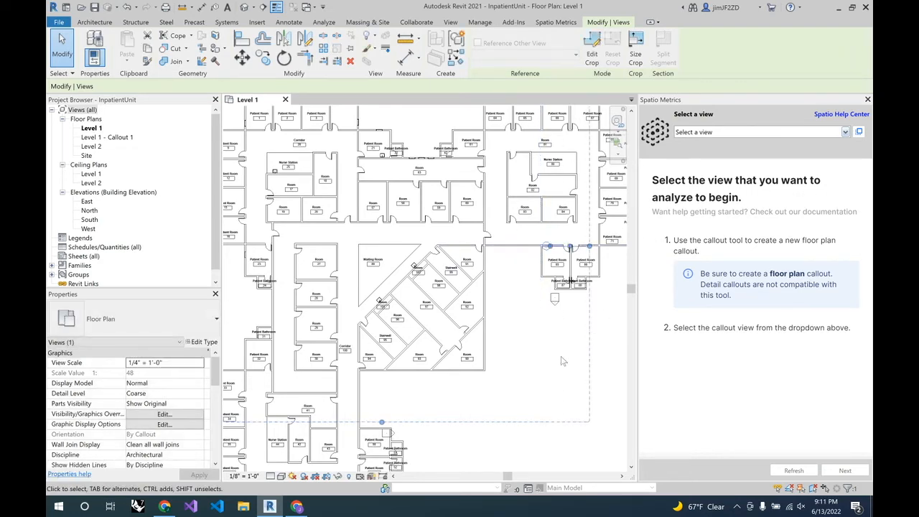
scroll(563, 362, "down", 3)
scroll(275, 206, "down", 1)
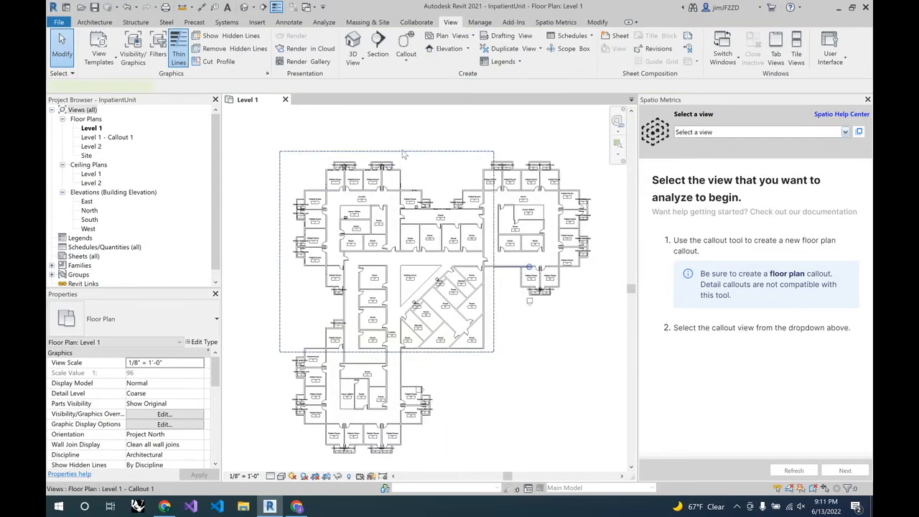
Step: Go to the callout's own view from its boundary and check that Level 1 - Callout 1 is the view chosen for analysis
left_click(405, 153)
right_click(405, 153)
mouse_move(440, 228)
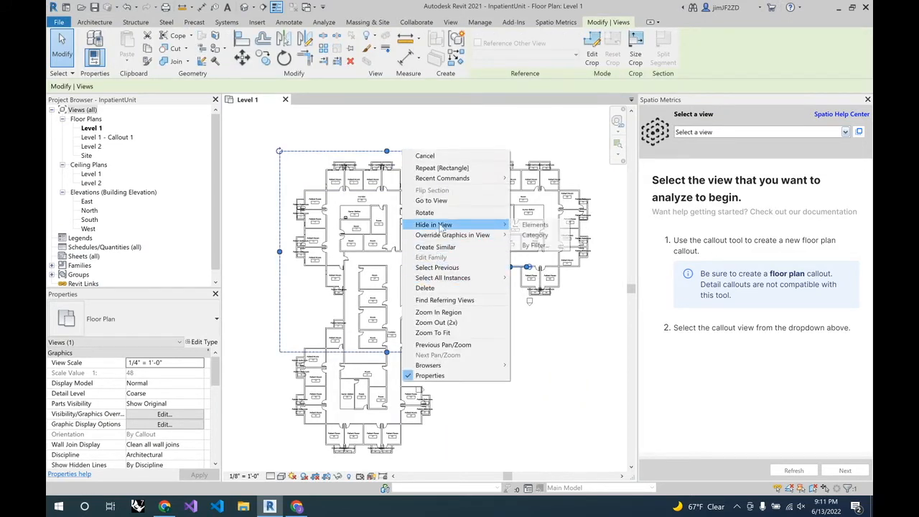
left_click(446, 201)
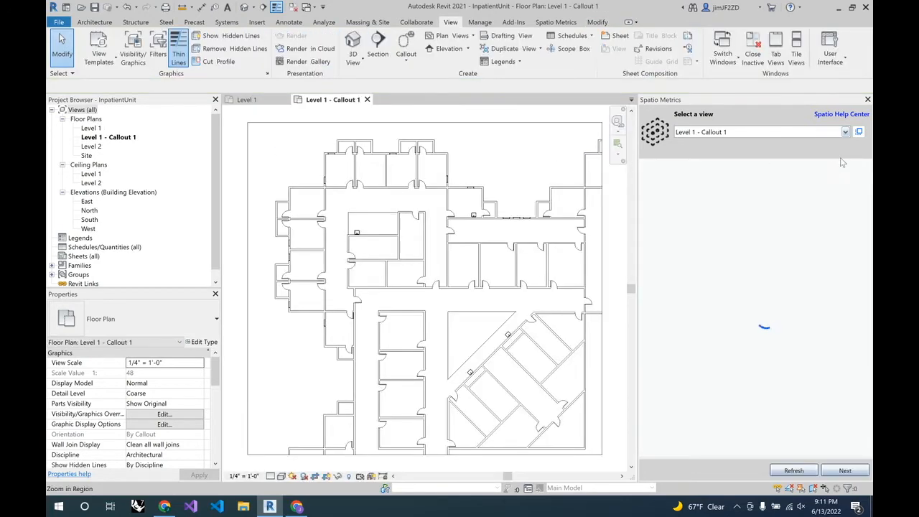
left_click(778, 137)
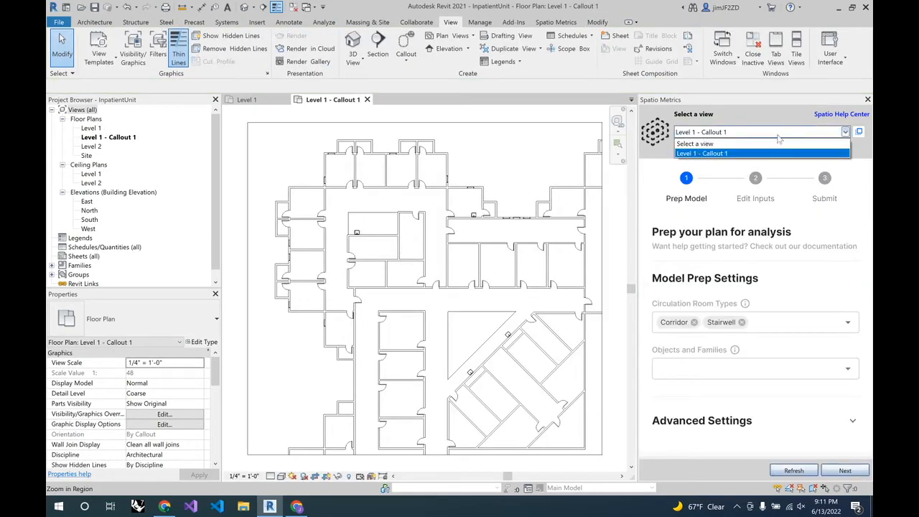
left_click(533, 146)
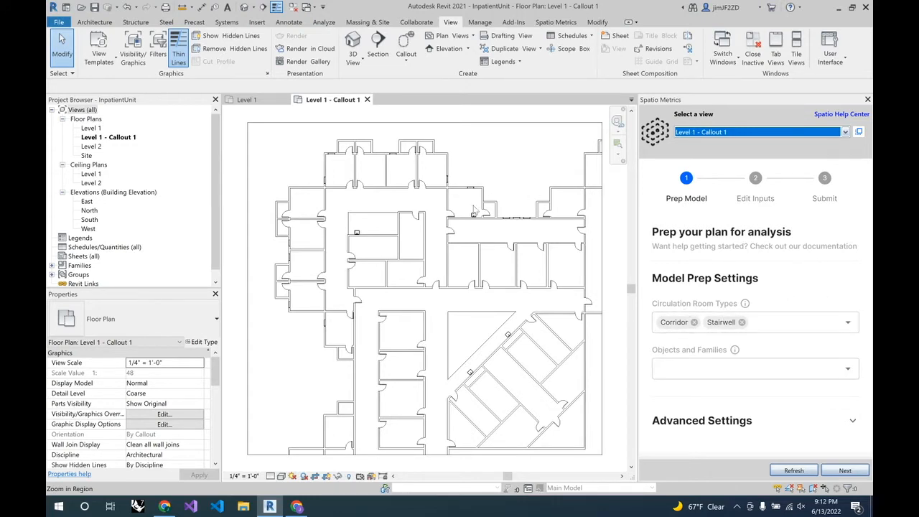
Step: Check the name of the U-shaped corridor room and remove Stairwell from the circulation room types, keeping Corridor
left_click(384, 203)
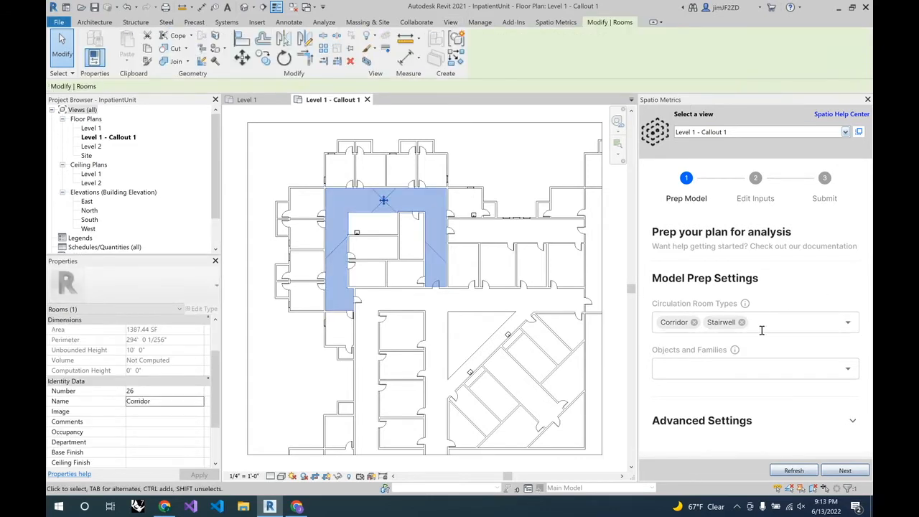
left_click(797, 323)
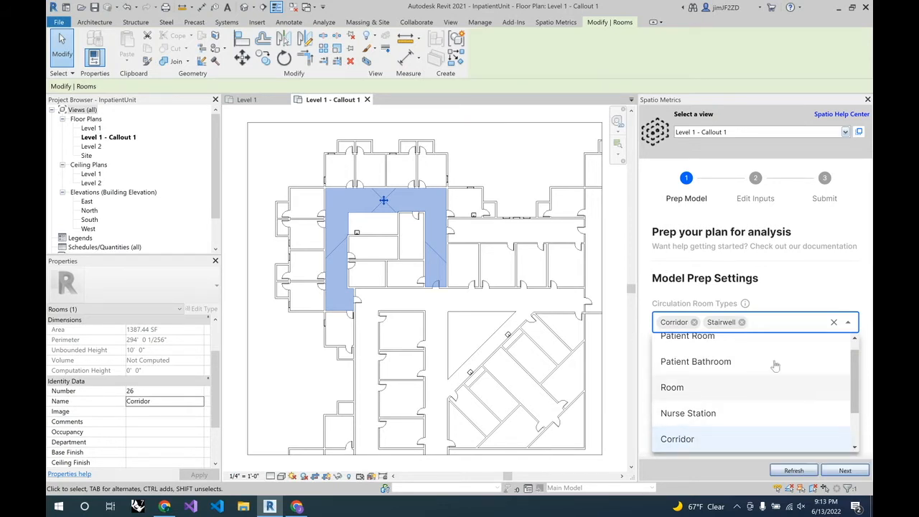
left_click(777, 282)
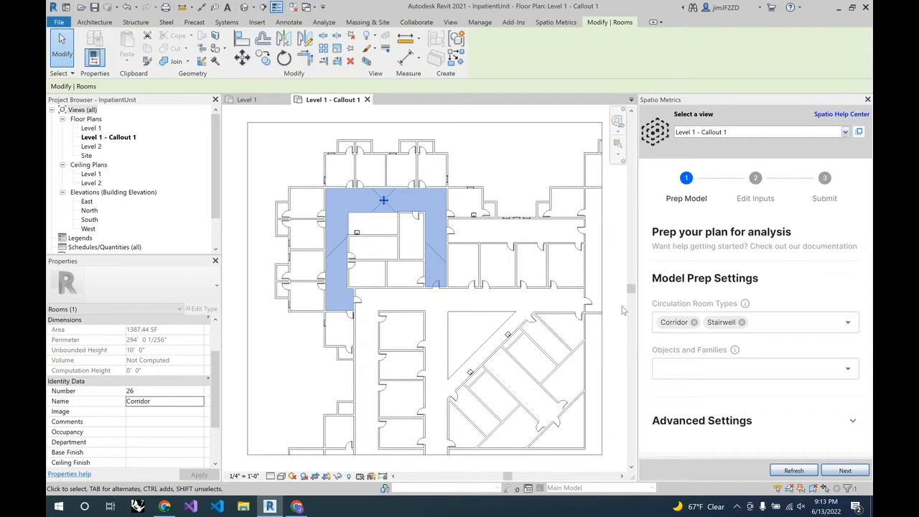
left_click(742, 323)
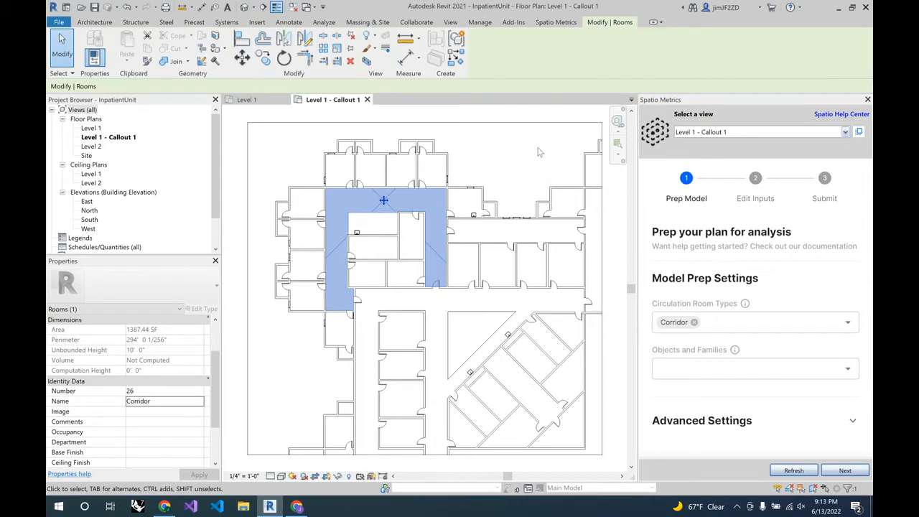
left_click(526, 123)
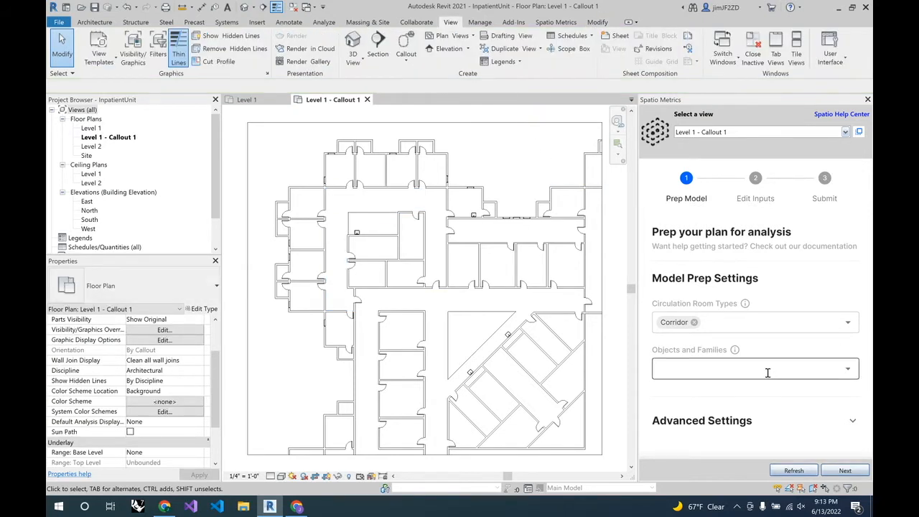
Step: Add the Sink-Single-2D family to the analysis objects and proceed to the Edit Inputs stage
left_click(845, 367)
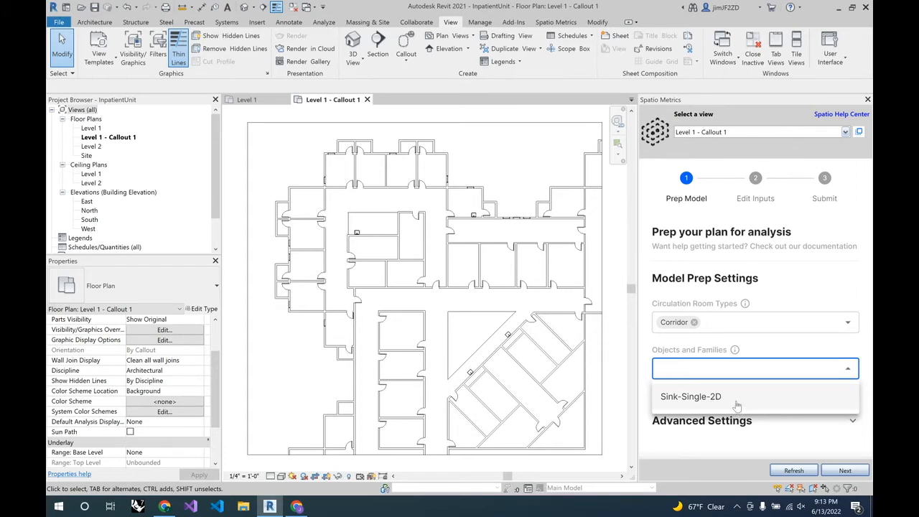
left_click(693, 399)
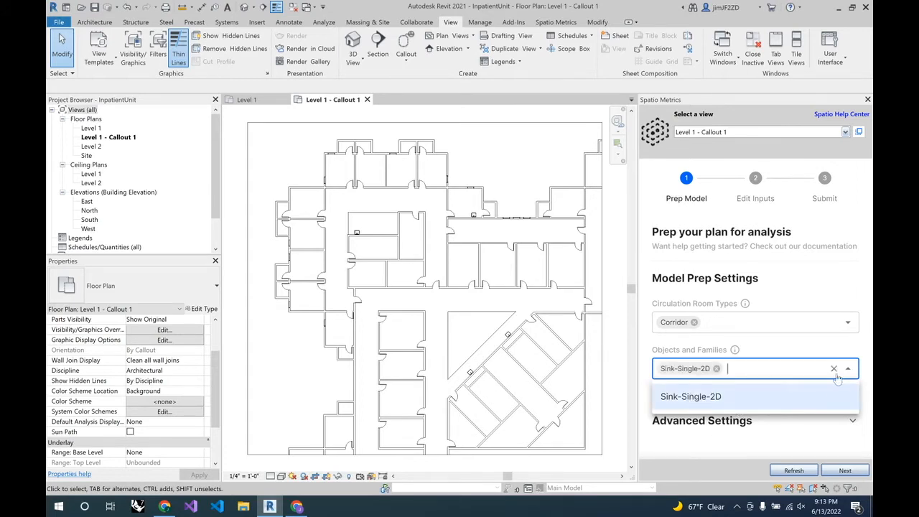
left_click(855, 346)
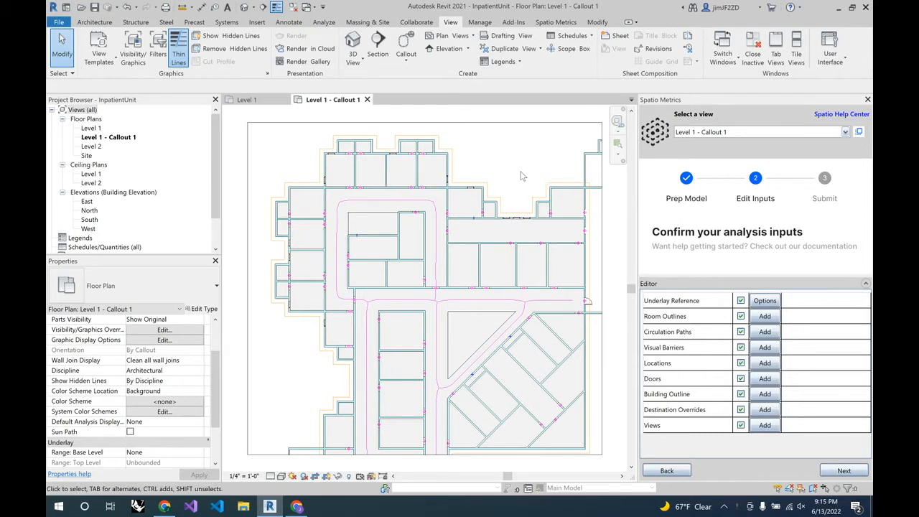
Step: Hide the underlay reference and toggle the visibility of the room outlines in the analysis inputs editor
left_click(741, 301)
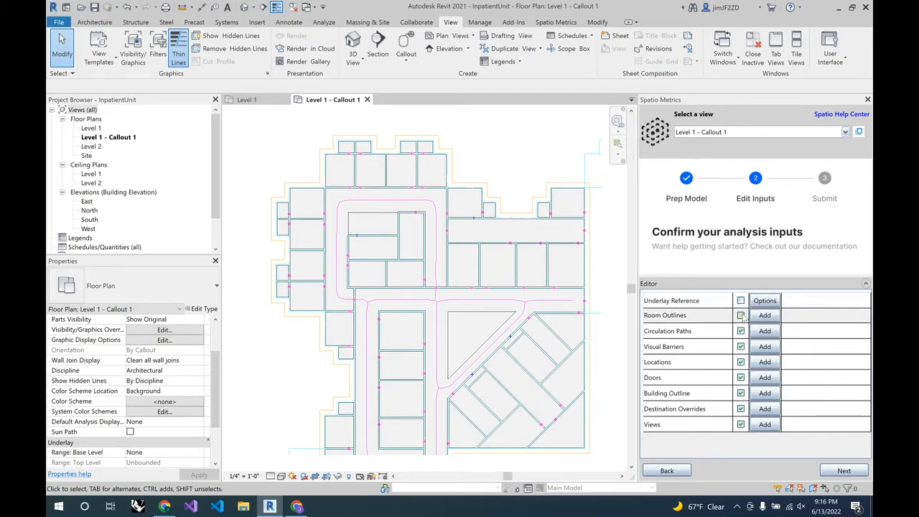
left_click(742, 316)
Step: Edit the boundary of the Room 104 filled region, cutting a rectangular opening about 2'-6" by 5'-6" inside it, and finish the sketch
scroll(443, 160, "up", 5)
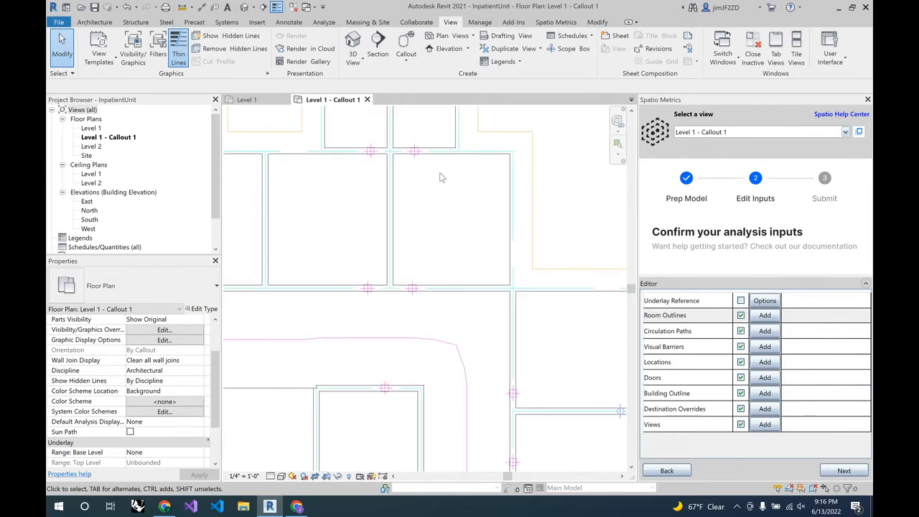
left_click(468, 219)
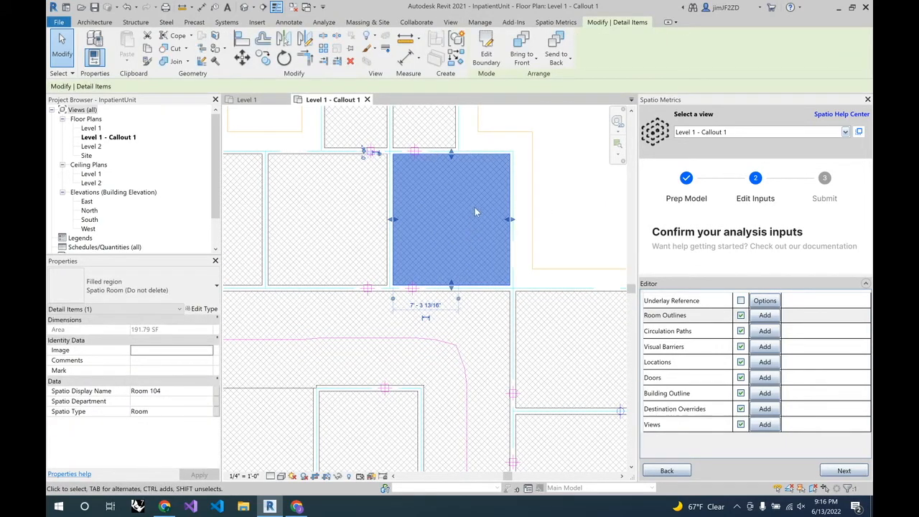
left_click(487, 54)
left_click(514, 37)
left_click(469, 162)
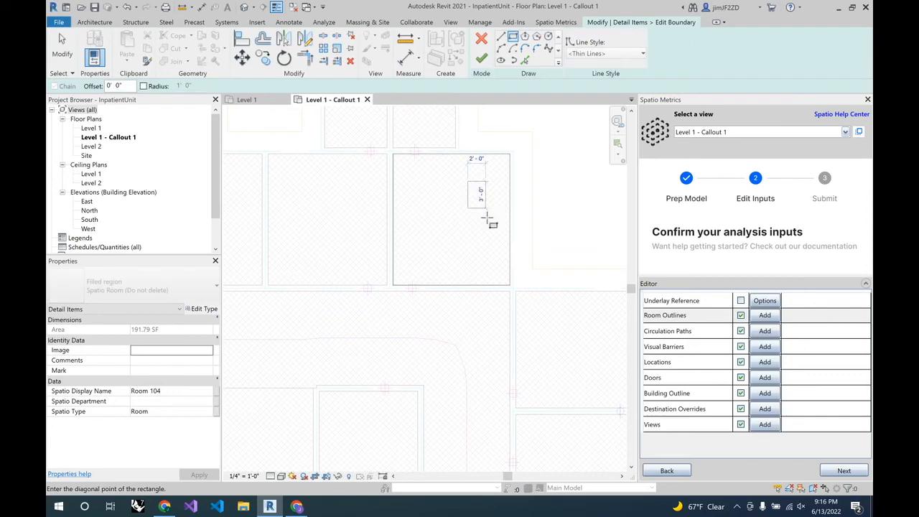
left_click(490, 229)
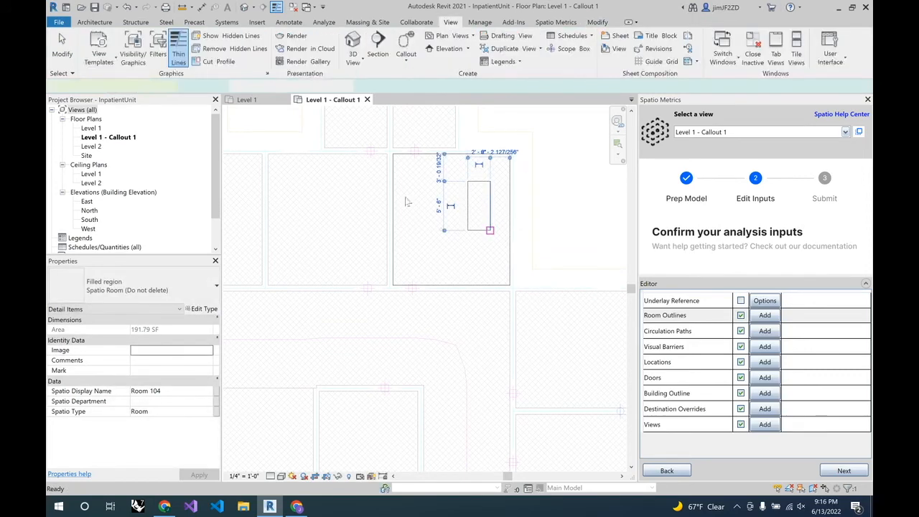
left_click(565, 186)
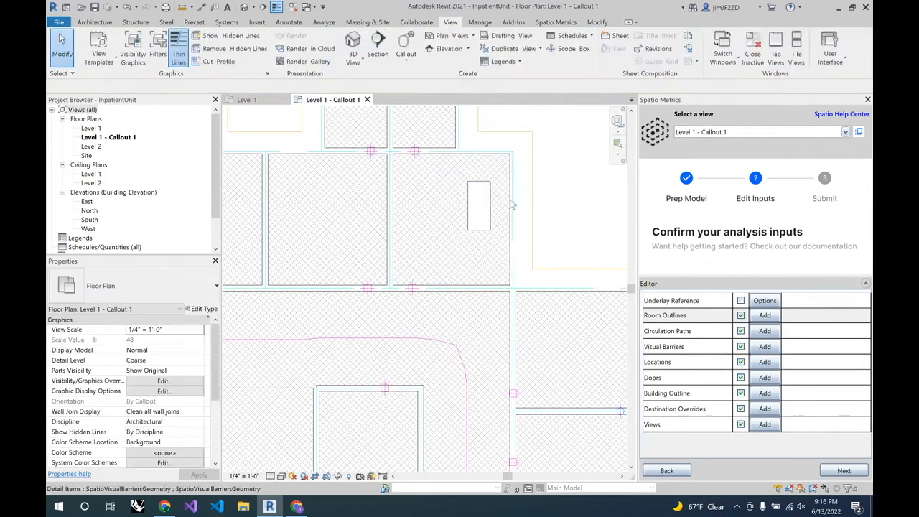
Step: Change the Spatio Type of the Room 104 region to Patient Room and apply it
left_click(449, 215)
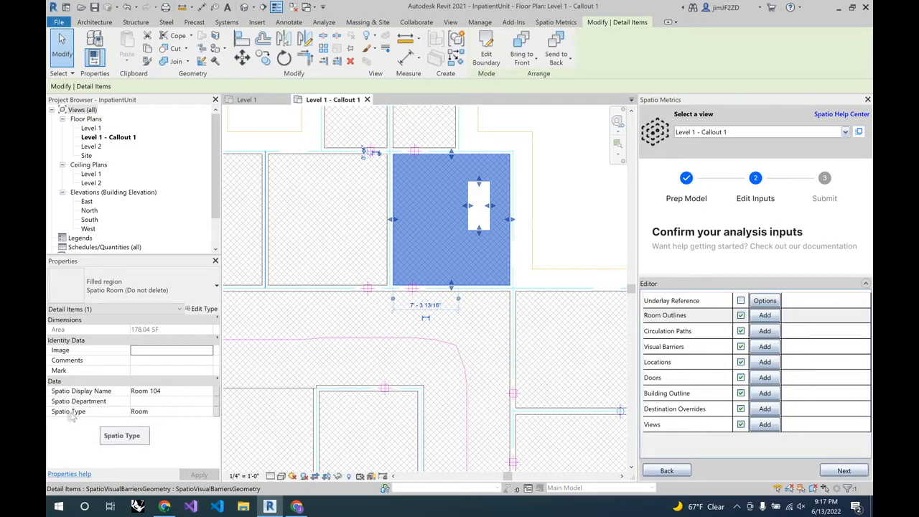
left_click(166, 412)
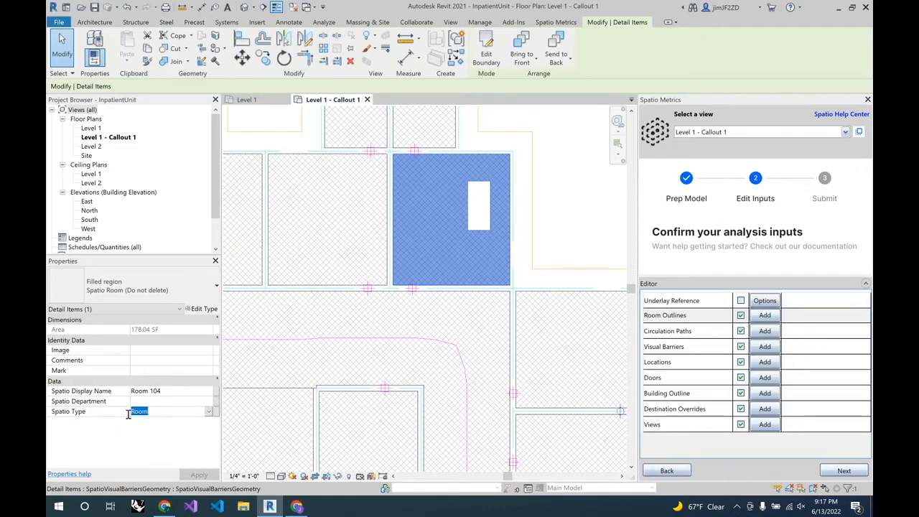
type("Patient")
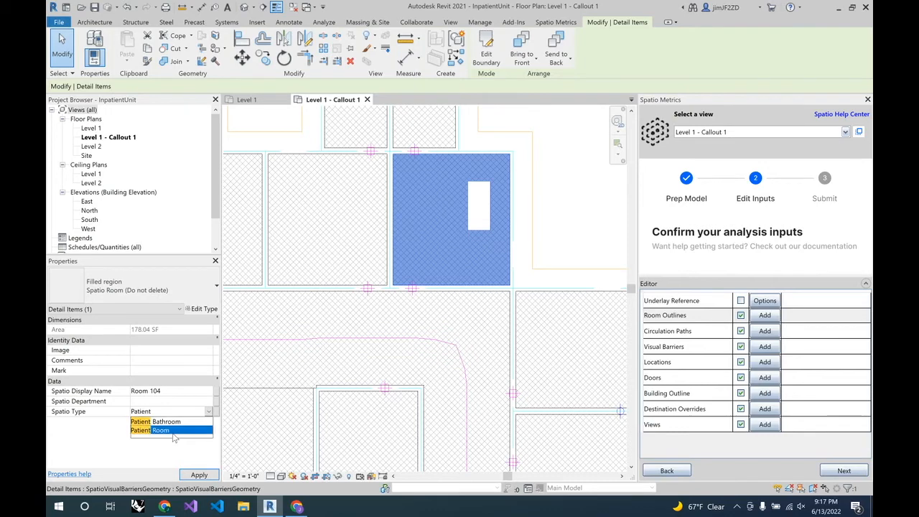
left_click(172, 430)
left_click(199, 474)
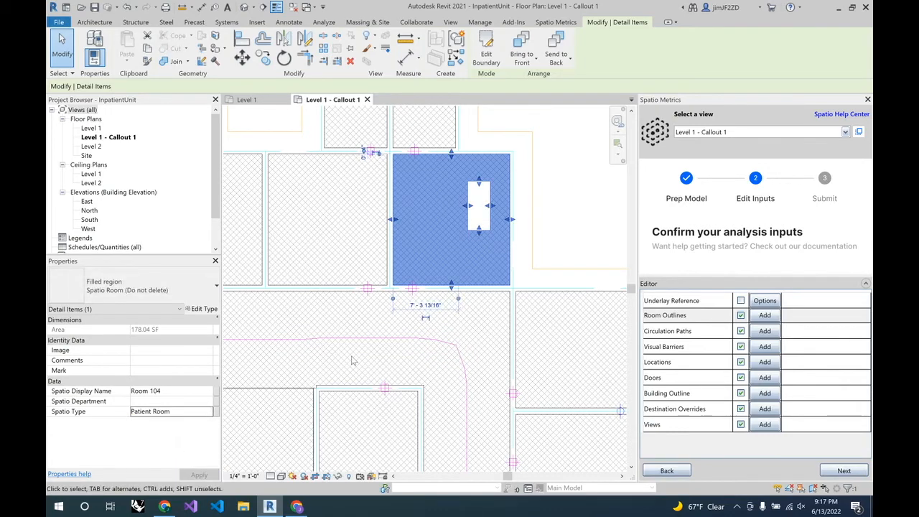
left_click(570, 222)
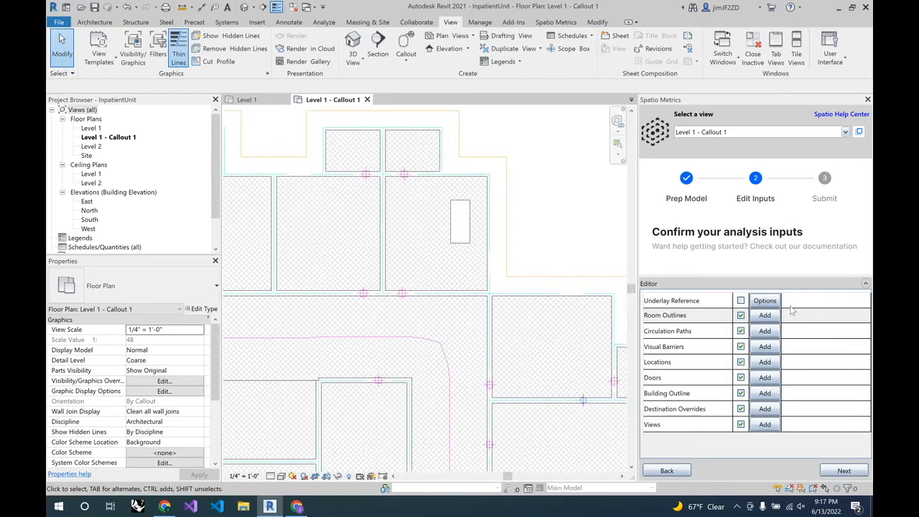
Step: Add a rectangular room outline of about 85.5 SF on the work plane, outside the building beside the room with the rectangular opening
left_click(765, 316)
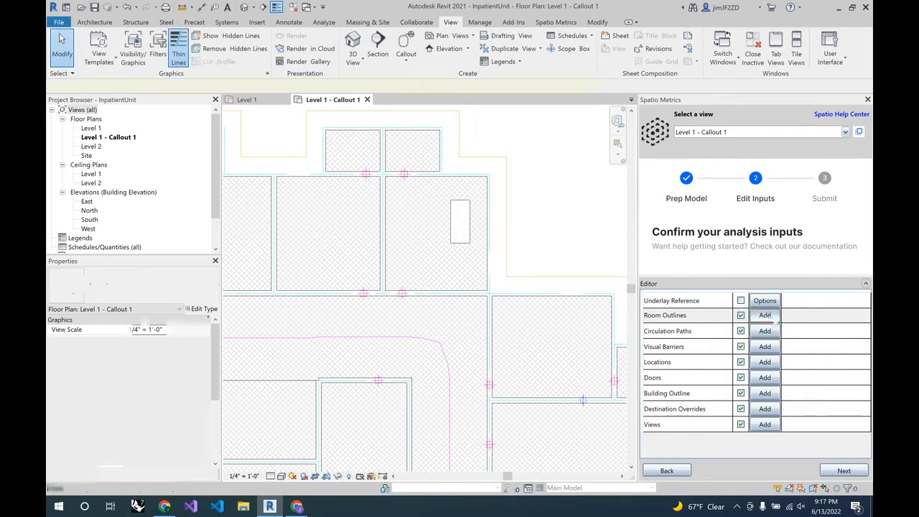
left_click(515, 37)
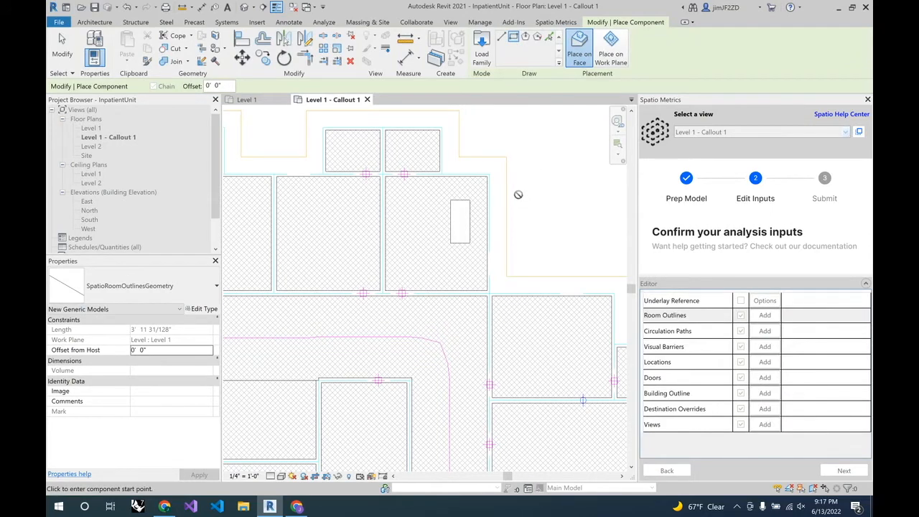
left_click(612, 50)
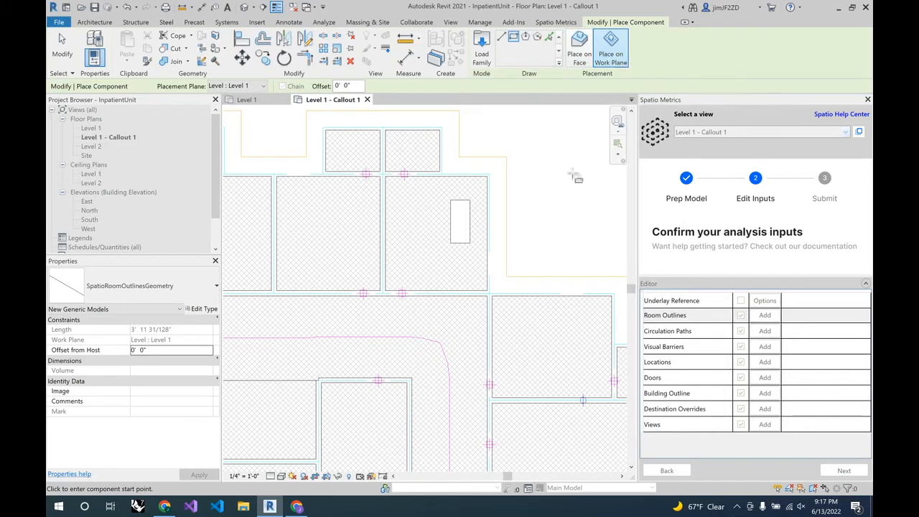
left_click(522, 196)
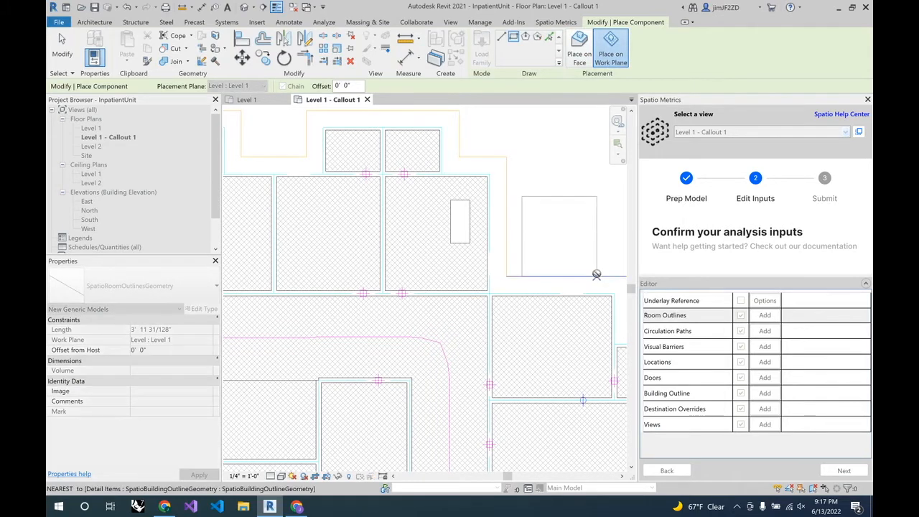
left_click(597, 267)
key("Escape")
key("Escape")
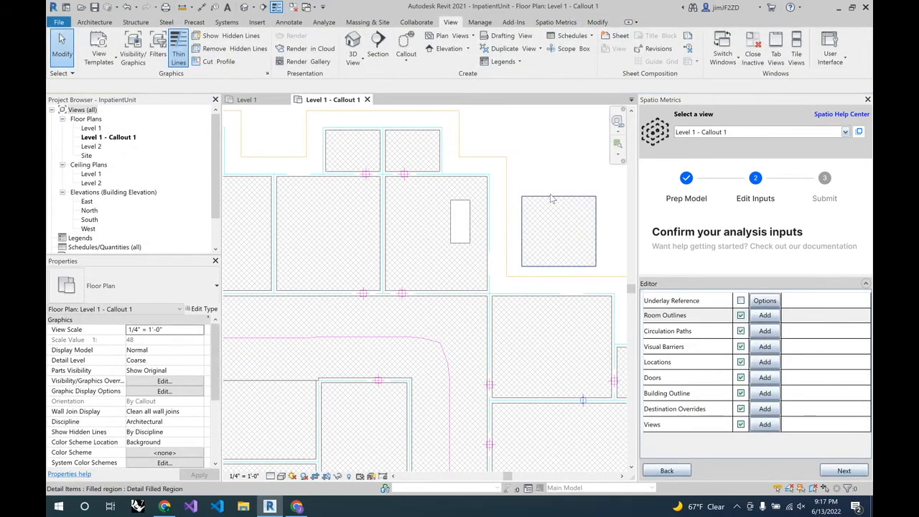
Step: Set the Spatio Type of the new rectangular room region to New Room Type and apply it
left_click(548, 196)
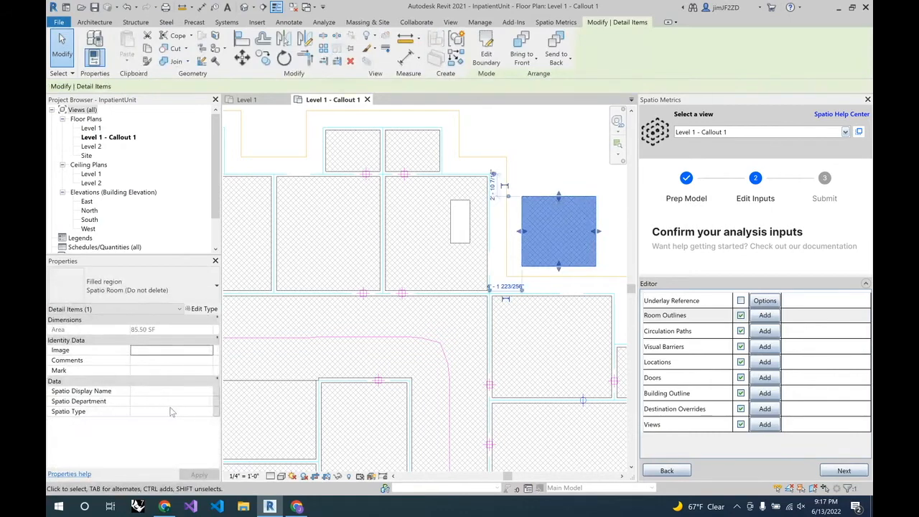
left_click(175, 412)
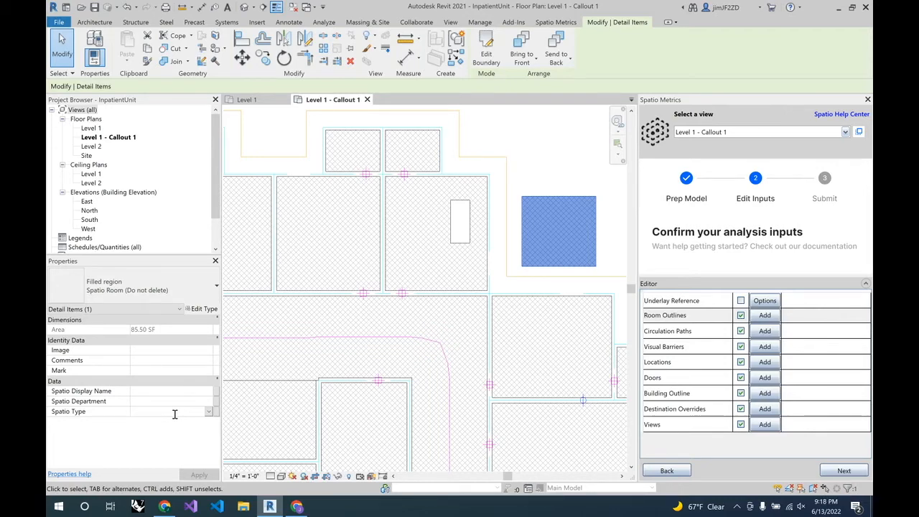
type("New Room Type")
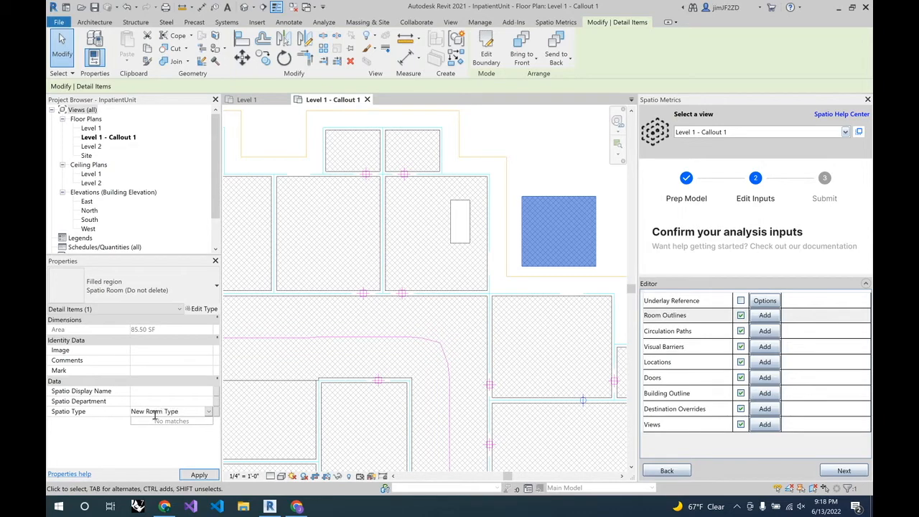
left_click(199, 475)
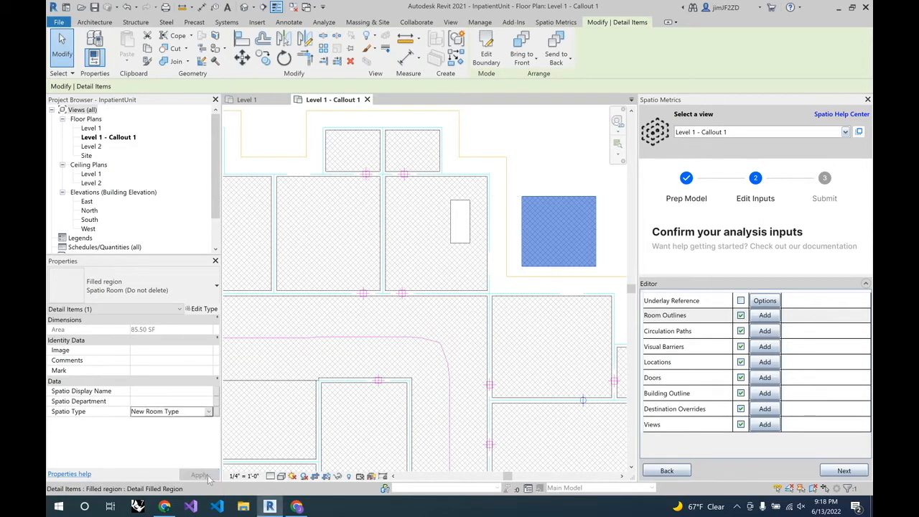
left_click(592, 178)
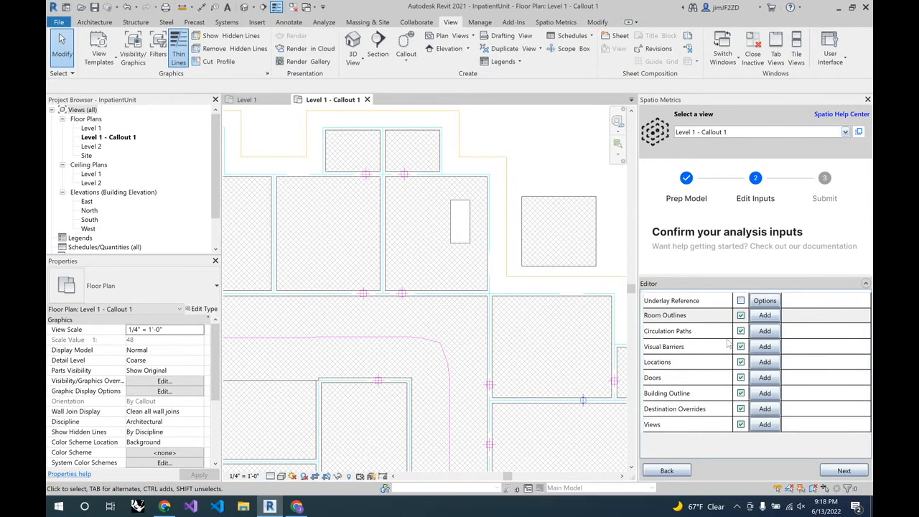
Step: Examine the circulation paths running through the corridors and around the triangular area of the floor plan
scroll(497, 222, "down", 5)
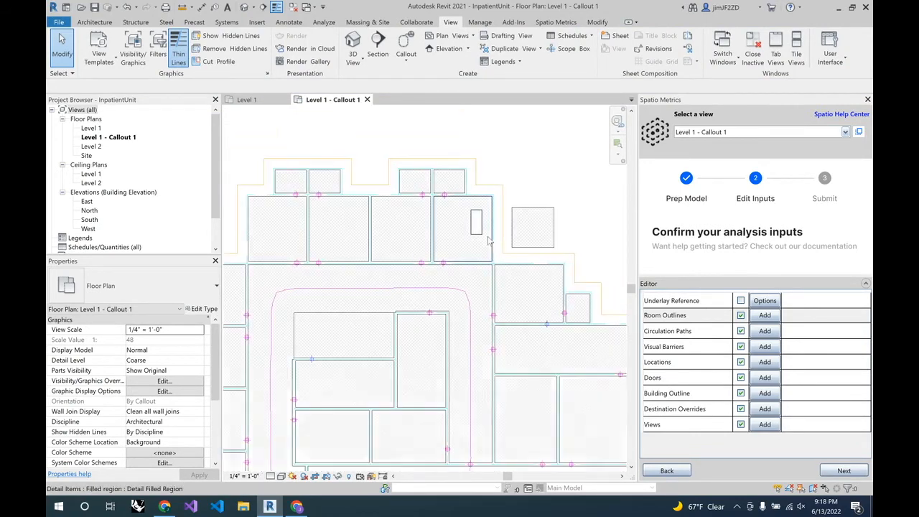
scroll(404, 219, "down", 2)
scroll(409, 366, "up", 2)
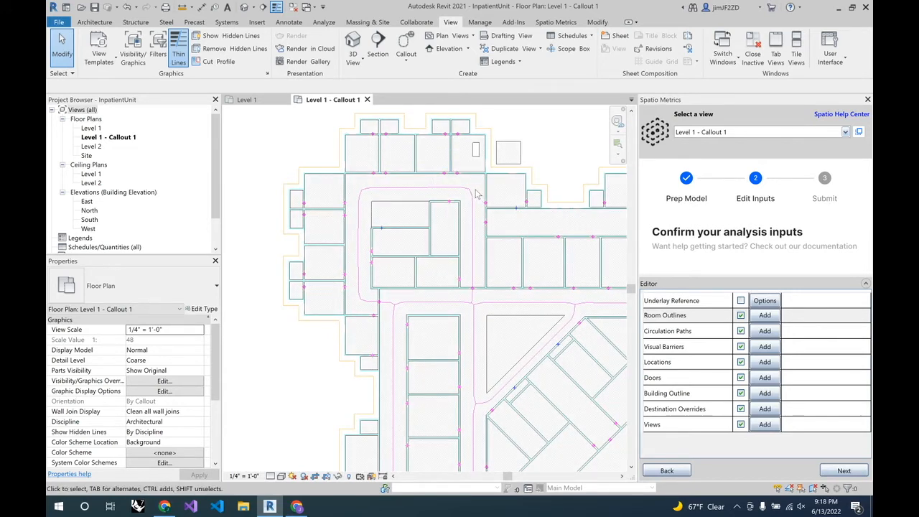
scroll(477, 194, "up", 3)
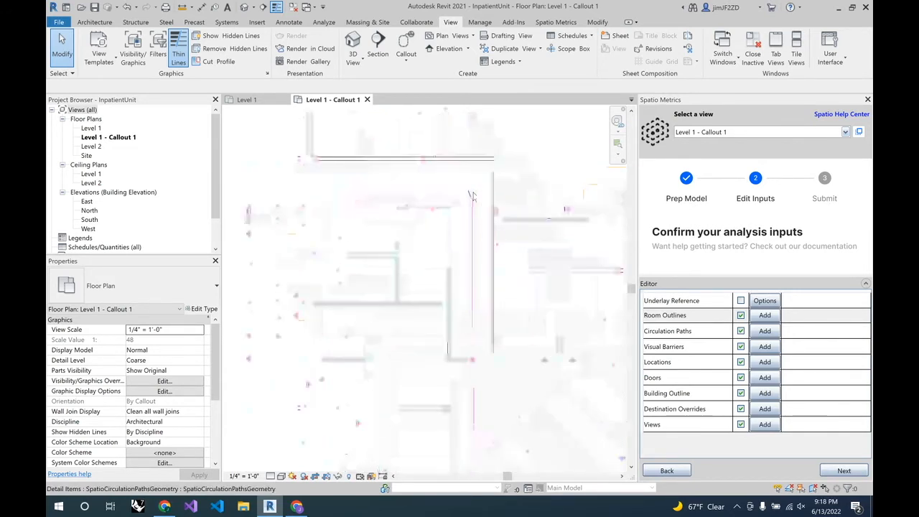
scroll(471, 259, "down", 3)
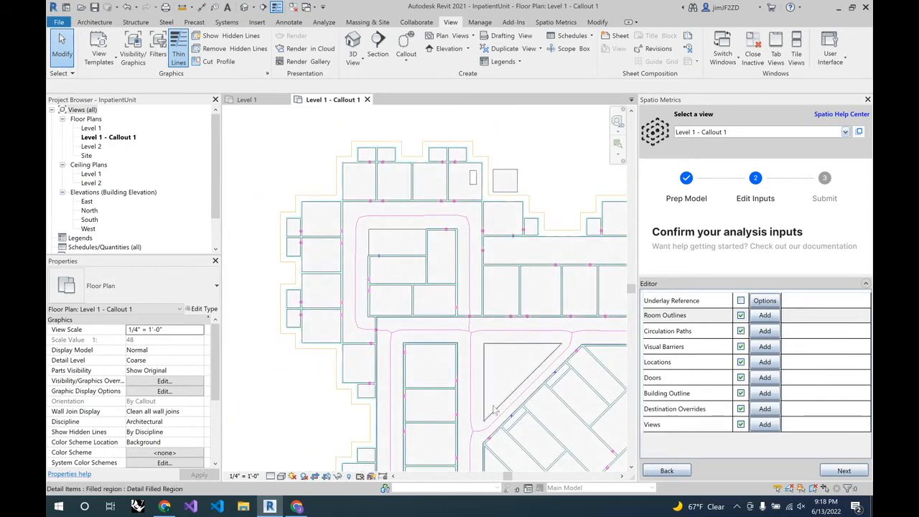
scroll(478, 449, "down", 2)
scroll(489, 445, "up", 3)
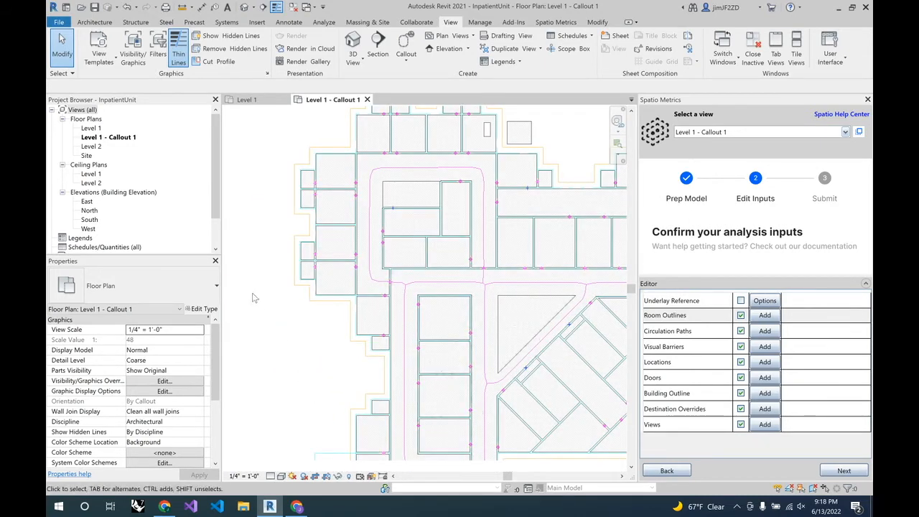
scroll(255, 299, "down", 2)
scroll(496, 286, "up", 3)
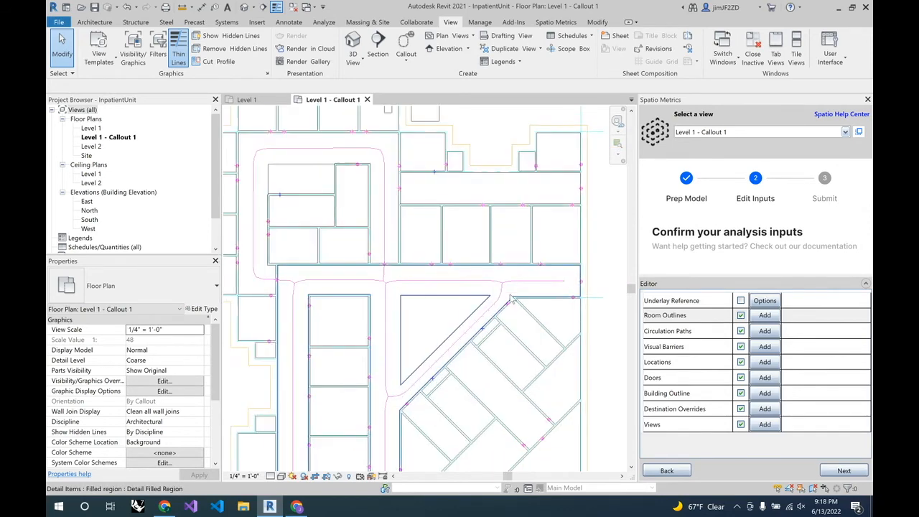
scroll(376, 284, "up", 1)
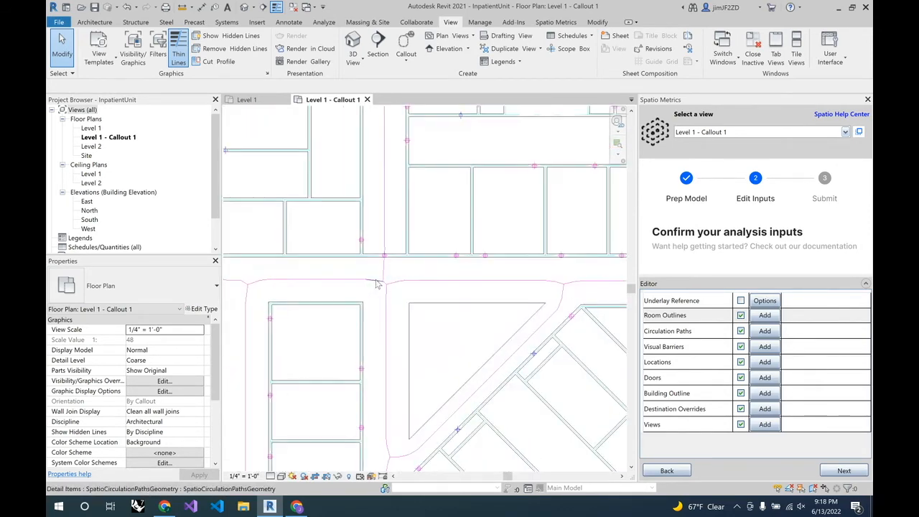
scroll(424, 295, "down", 1)
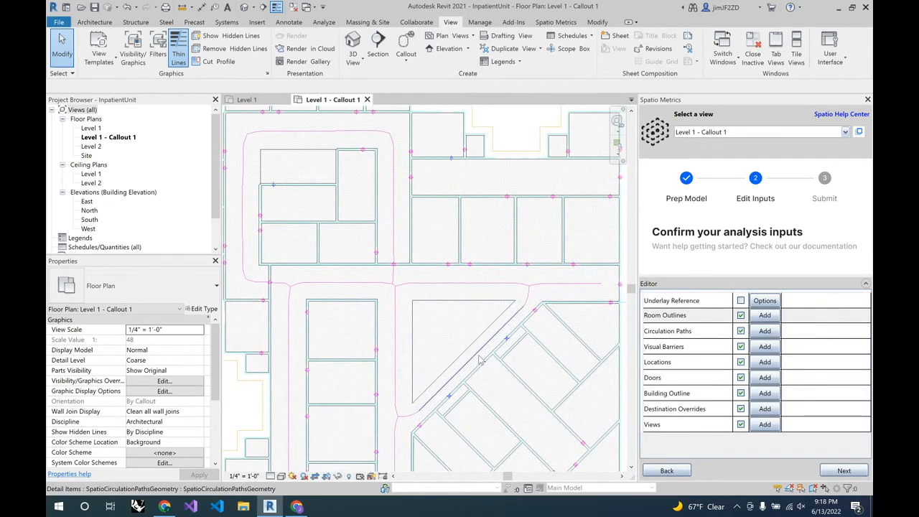
Step: Delete the diagonal circulation path along the triangular area and the short path segments connecting its lower end to the vertical corridor path
left_click(495, 336)
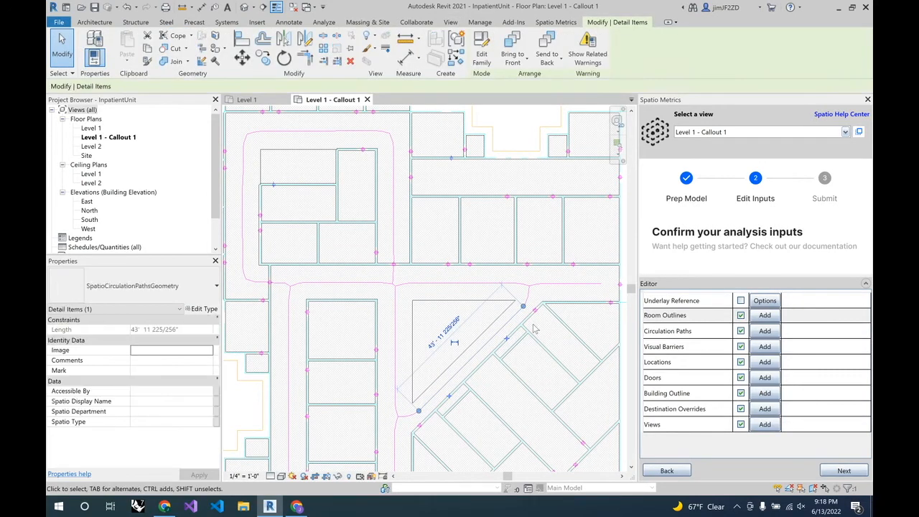
key("Escape")
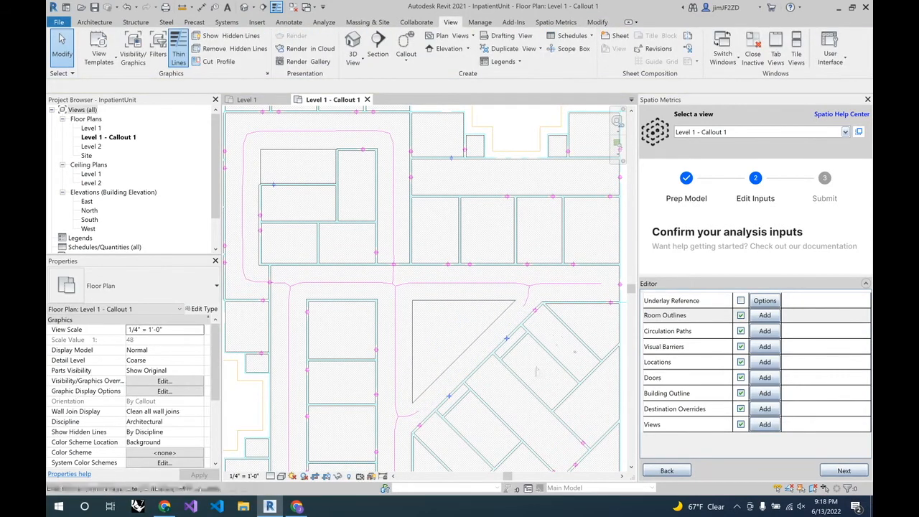
left_click(412, 414)
key("Escape")
left_click(402, 417)
key("Escape")
left_click(403, 424)
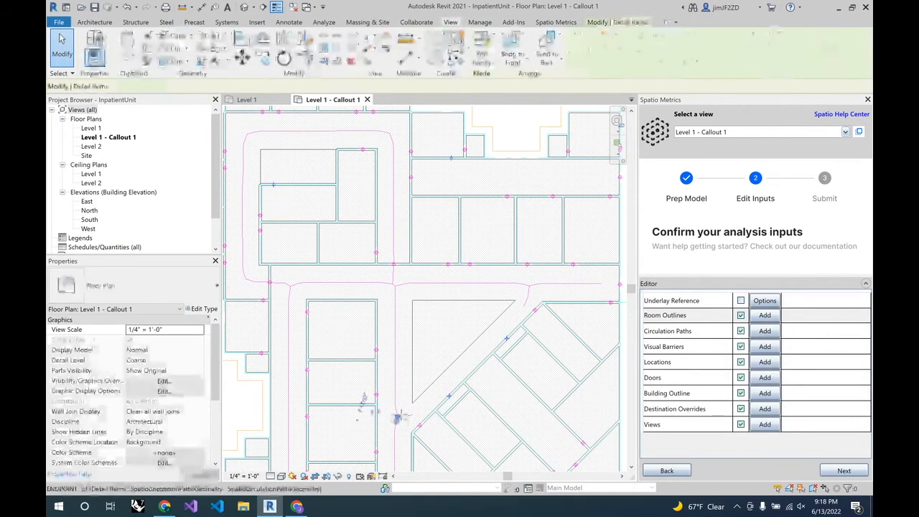
Step: Add a short circulation path segment from the end of the upper vertical corridor path towards the path below the gap
scroll(403, 424, "up", 5)
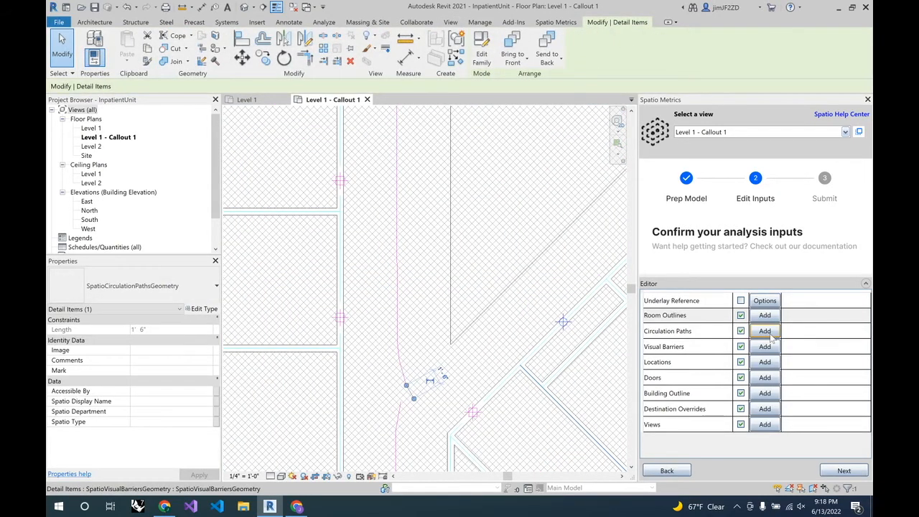
left_click(765, 332)
left_click(405, 385)
left_click(401, 403)
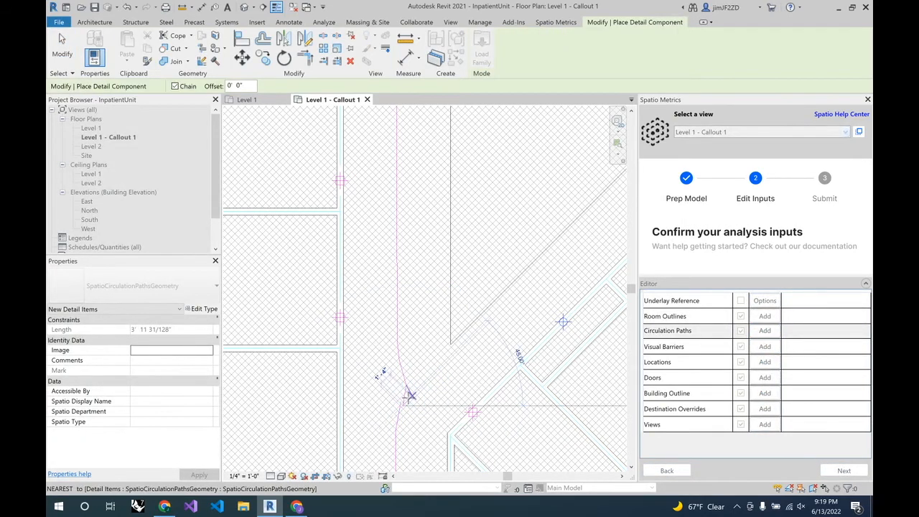
scroll(401, 414, "up", 3)
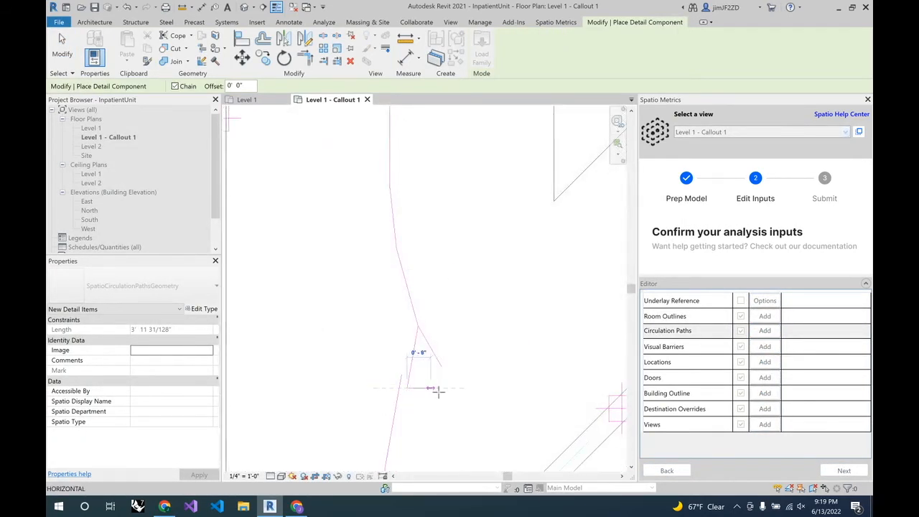
key("Escape")
key("Escape")
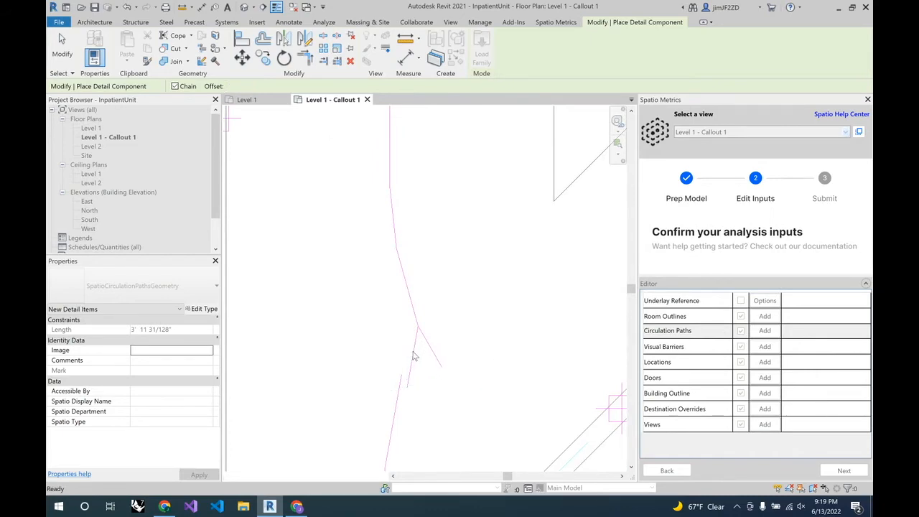
Step: Move the lower end of the new circulation segment onto the endpoint of the existing path below, closing the gap
left_click(410, 383)
left_click_drag(408, 388, 402, 376)
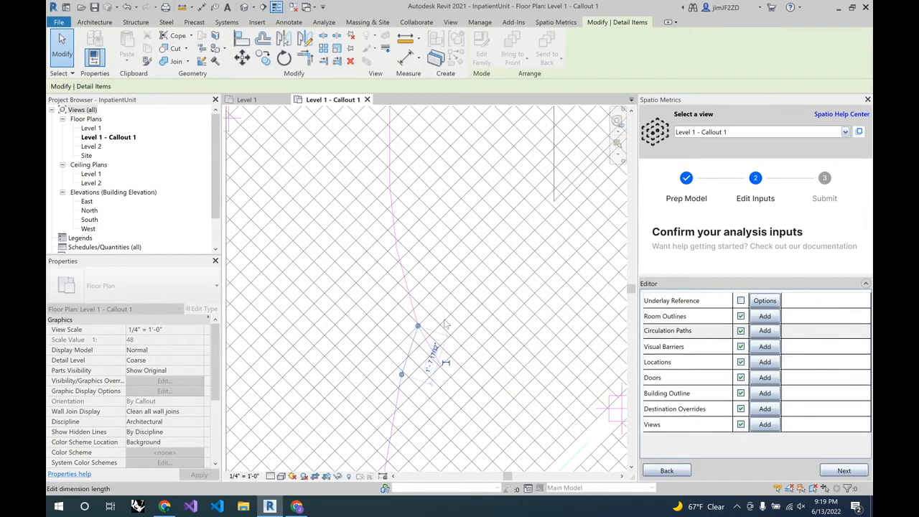
key("Escape")
Step: Hide the room outlines and the circulation paths in the analysis inputs editor
scroll(434, 337, "down", 5)
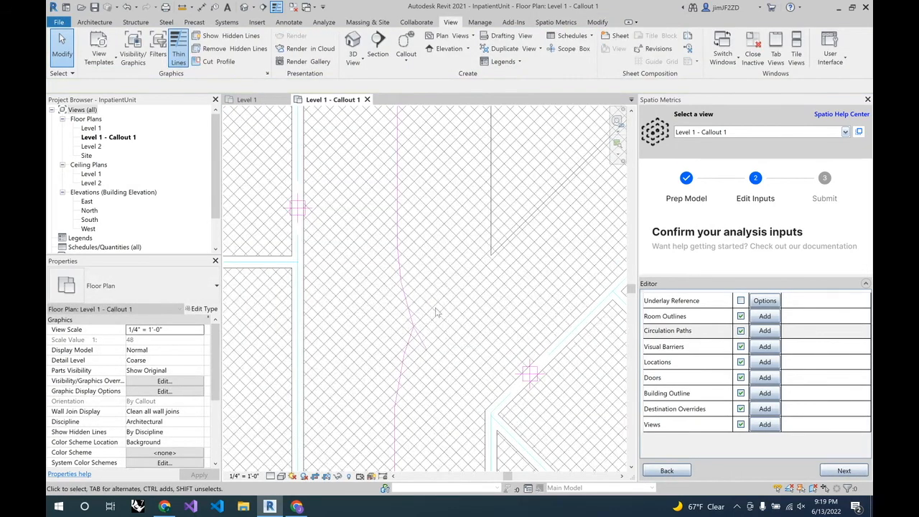
scroll(406, 345, "down", 4)
scroll(405, 348, "down", 3)
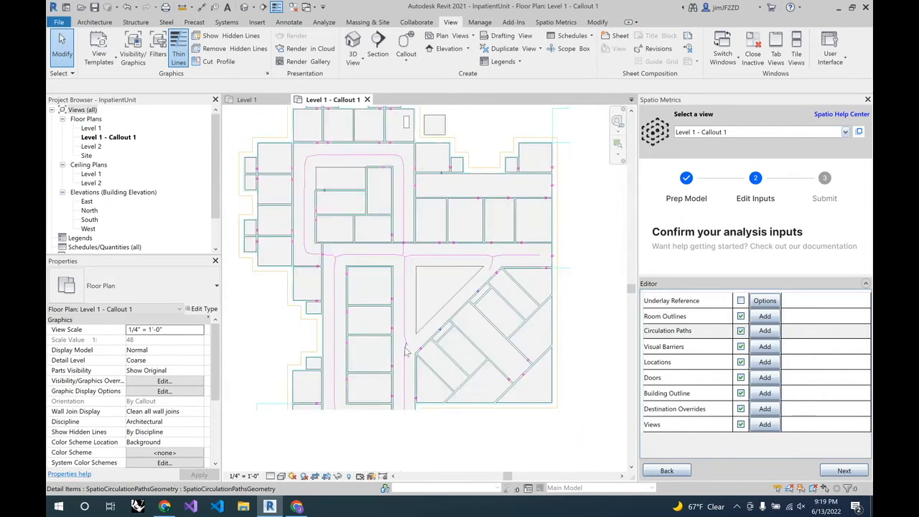
scroll(452, 352, "up", 2)
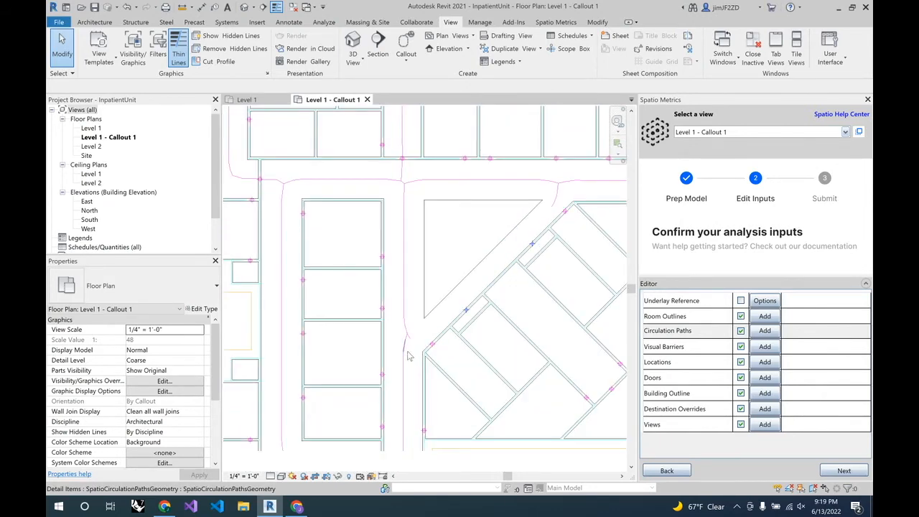
scroll(459, 363, "down", 3)
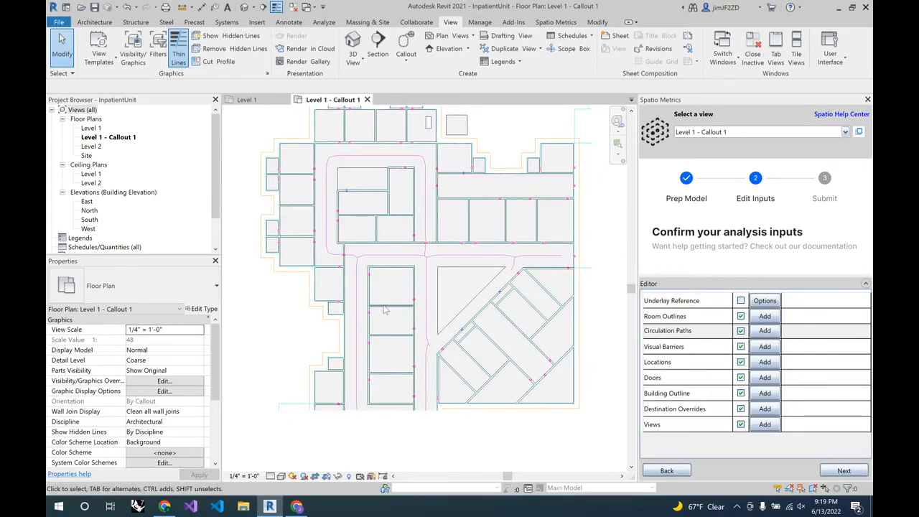
middle_click_drag(493, 232, 506, 262)
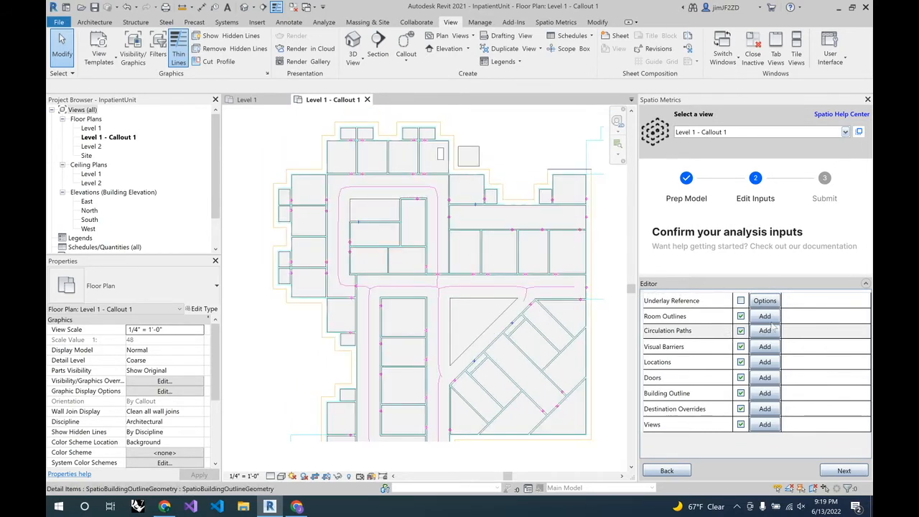
left_click(743, 320)
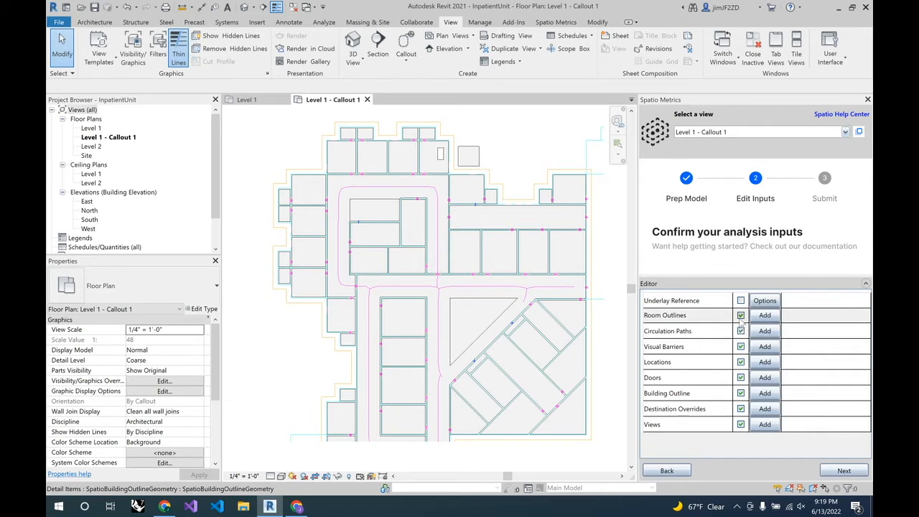
left_click(740, 315)
left_click(740, 330)
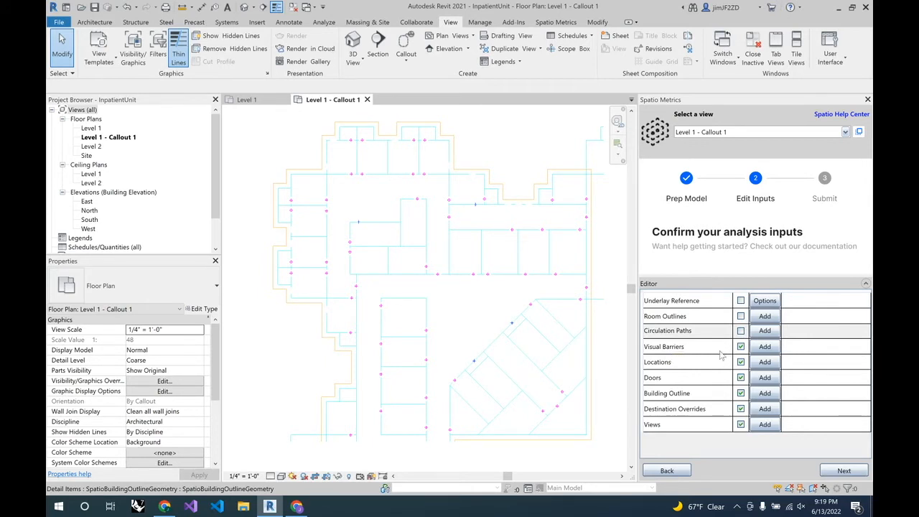
Step: Inspect the visual barrier lines and their gaps along the exterior walls of the upper rooms
scroll(399, 144, "up", 5)
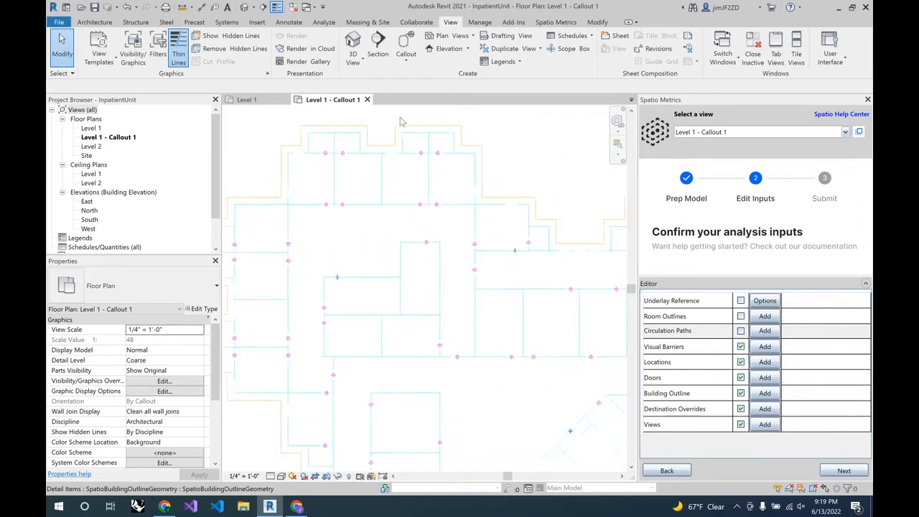
left_click(411, 171)
left_click(387, 205)
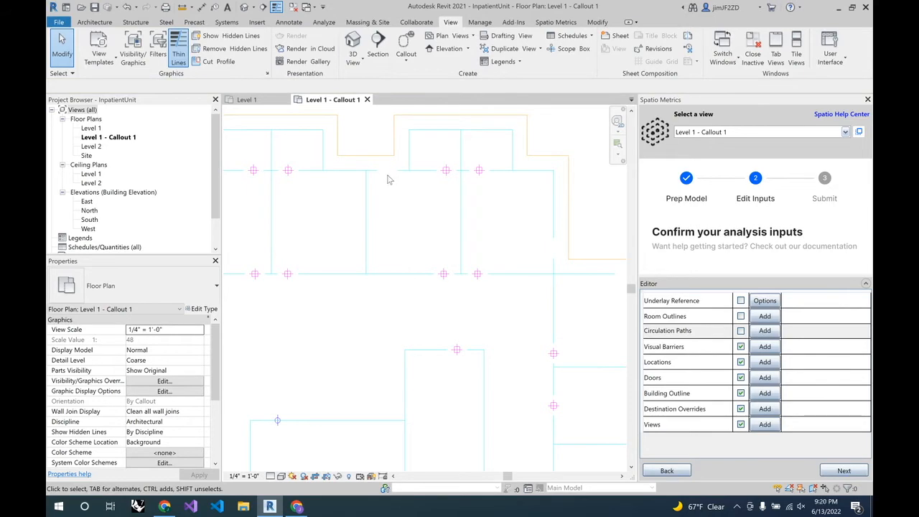
Step: Delete the visual barrier across the upper room's exterior window wall and the one along the outer wall of the adjacent bathroom pair
left_click(357, 172)
key("Delete")
left_click(454, 130)
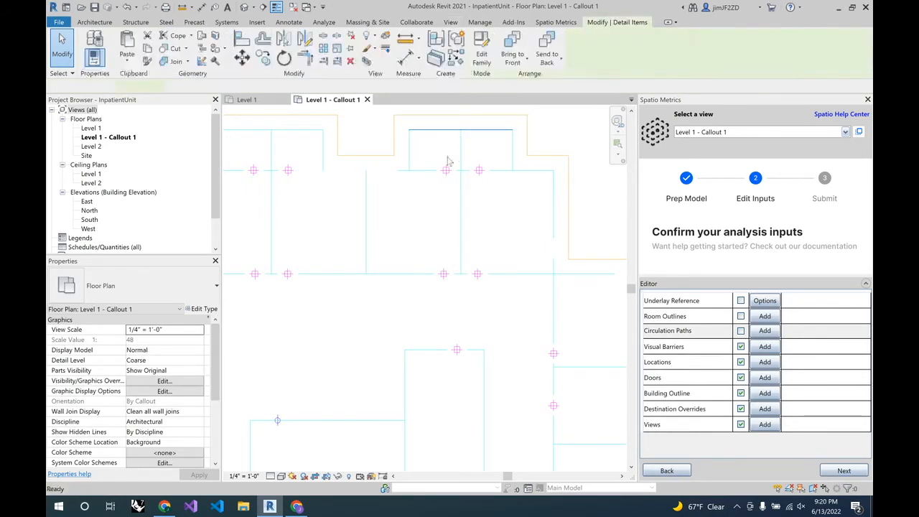
key("Delete")
Step: Delete the visual barrier along the outer wall of the upper bathroom pair on the building's left side
scroll(431, 141, "down", 2)
scroll(581, 238, "down", 4)
scroll(395, 230, "up", 6)
left_click(382, 224)
key("Delete")
scroll(328, 194, "down", 1)
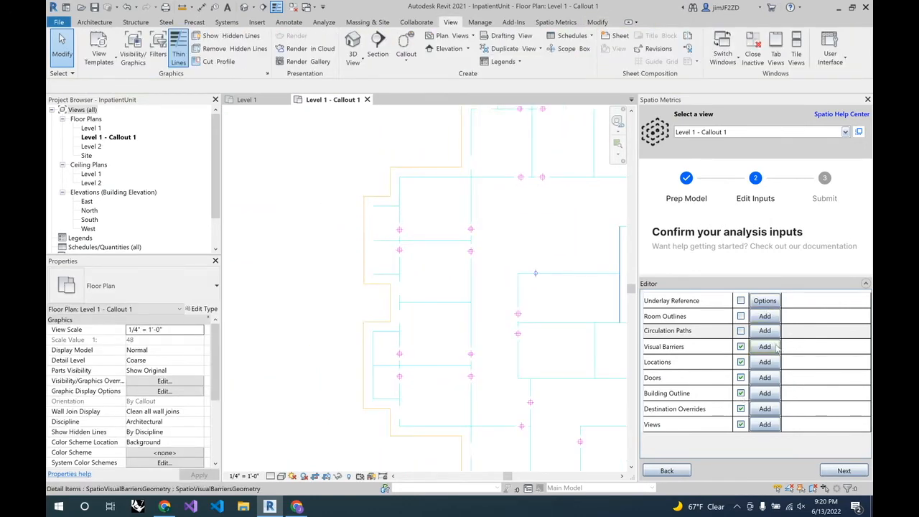
scroll(350, 292, "down", 2)
Step: Hide the visual barriers in the analysis inputs editor and look over the remaining location and door markers
left_click(741, 347)
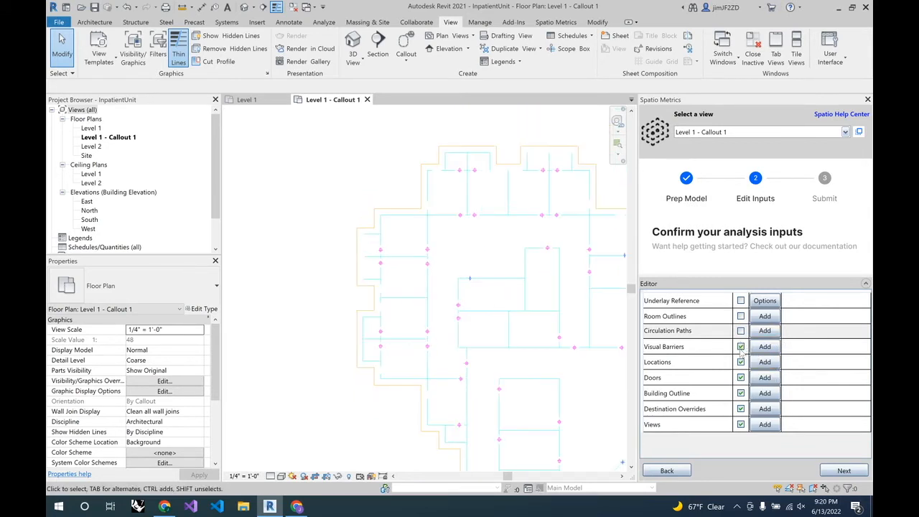
left_click(741, 346)
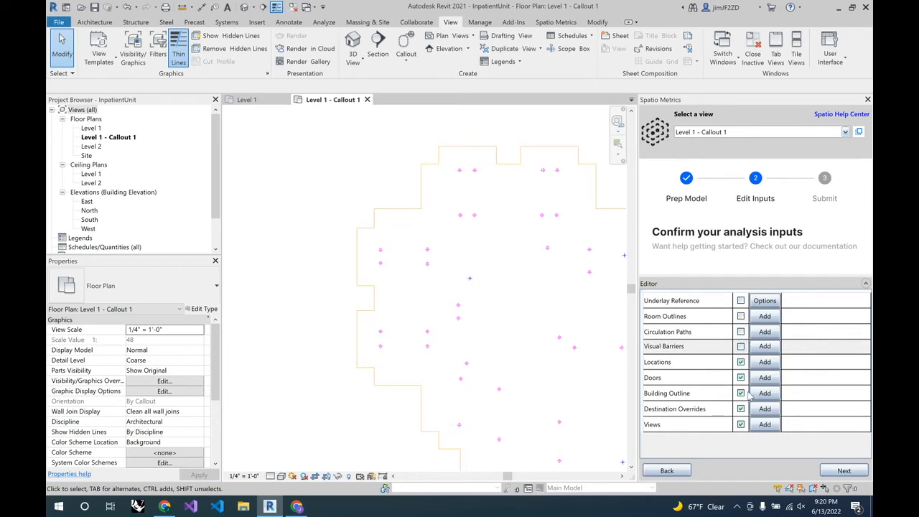
scroll(322, 276, "down", 1)
scroll(410, 259, "up", 4)
scroll(506, 287, "up", 3)
scroll(536, 299, "down", 2)
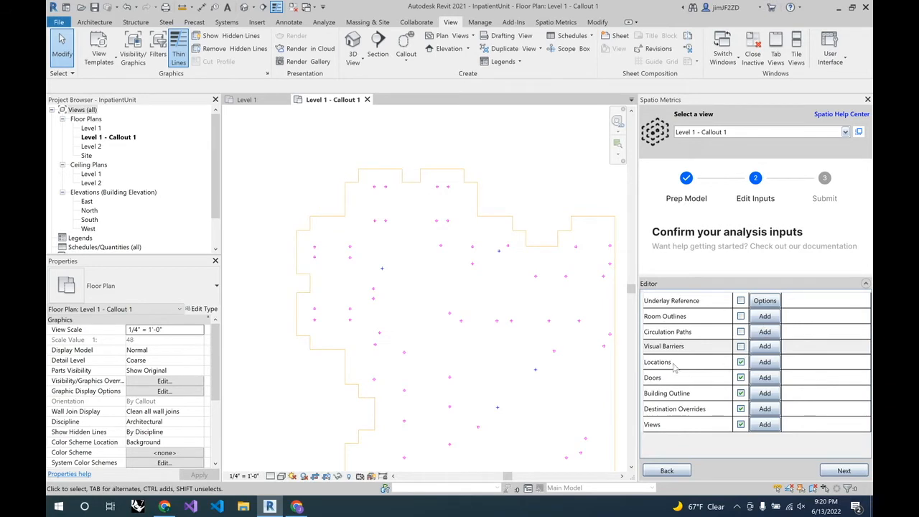
Step: Show the room outlines and circulation paths again, and check the properties of the location marker in the central core
left_click(740, 316)
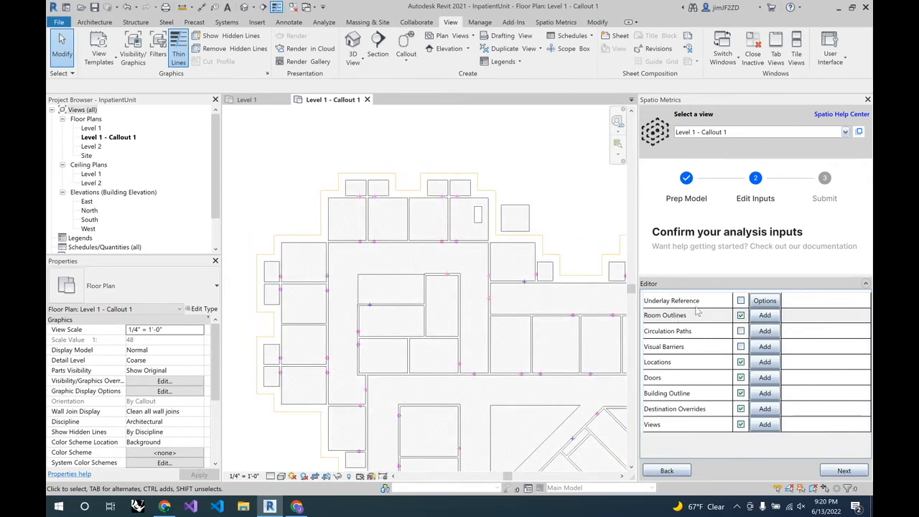
left_click(741, 331)
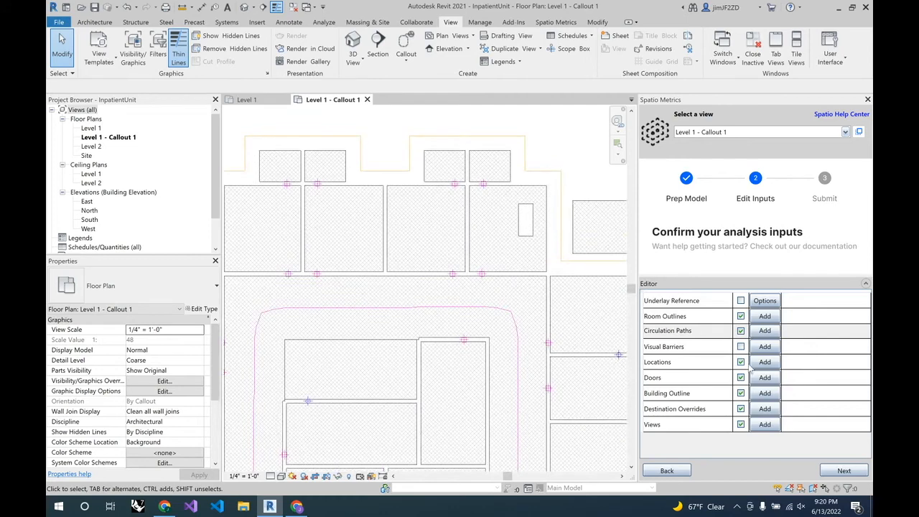
left_click(309, 400)
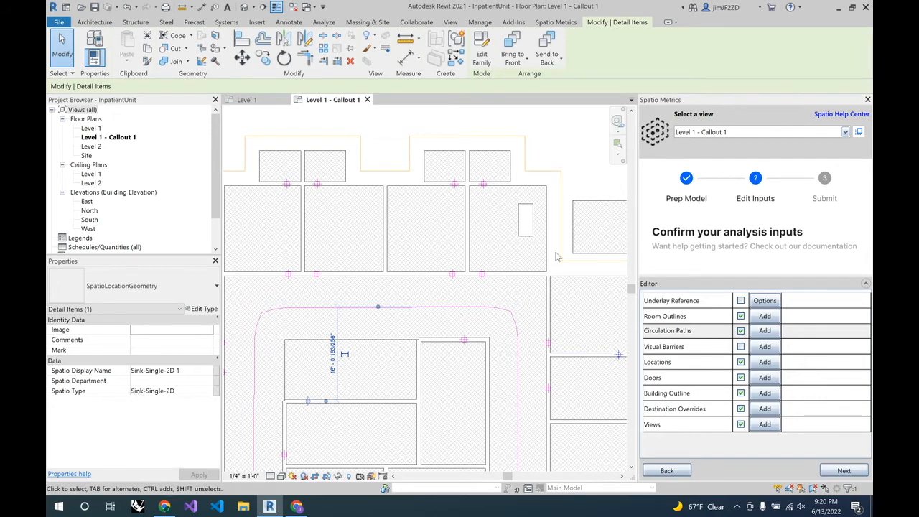
left_click(564, 151)
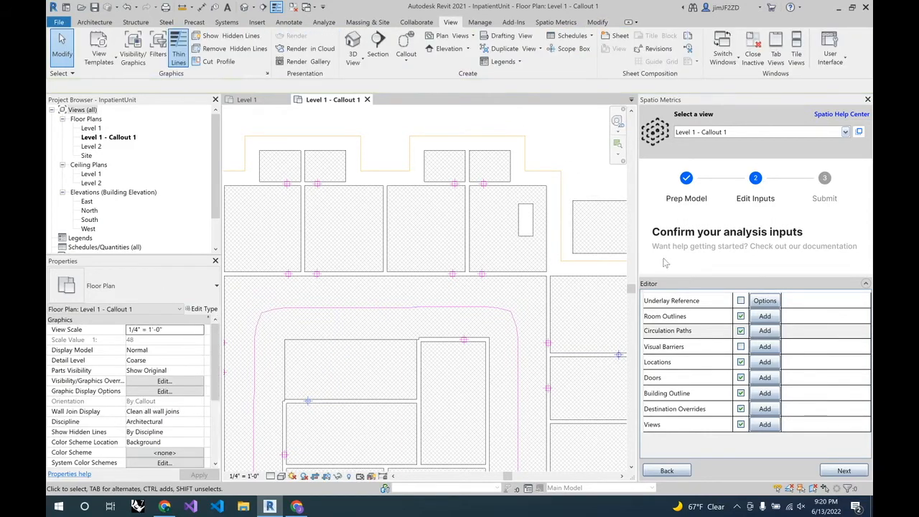
Step: Add a location marker inside the upper room just left of the room with the rectangular cutout
left_click(767, 362)
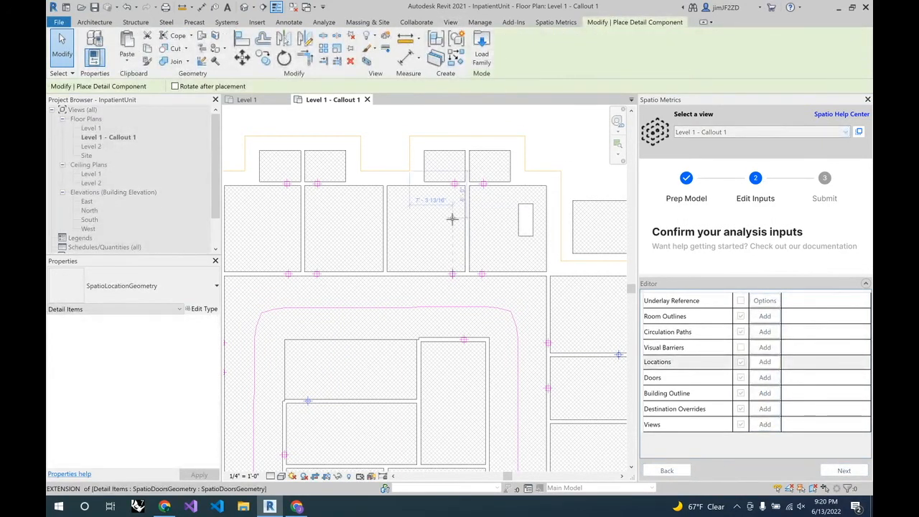
left_click(454, 230)
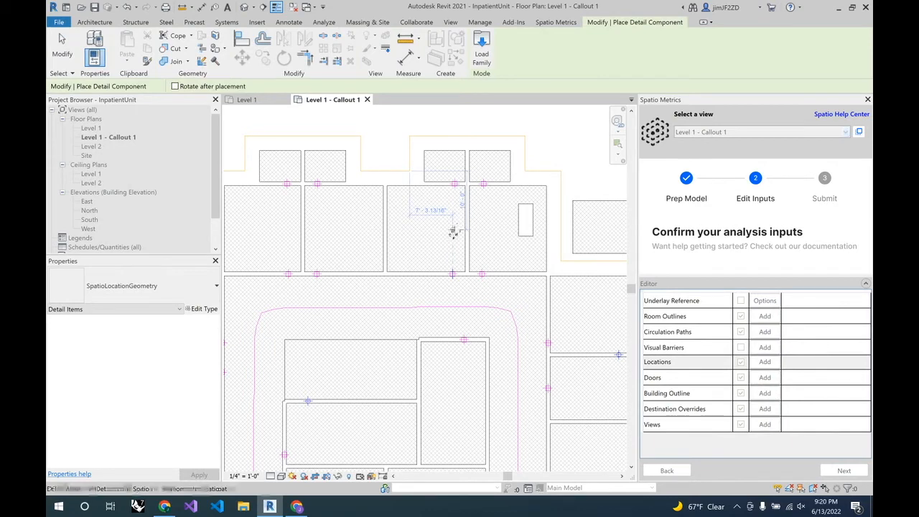
key("Escape")
key("Escape")
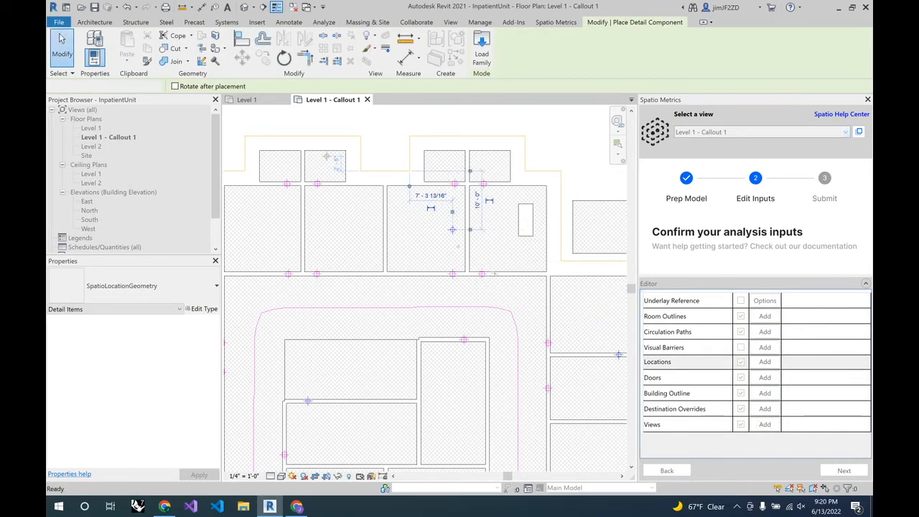
Step: Set the new location marker's Spatio Type to Chair and apply it
left_click(452, 230)
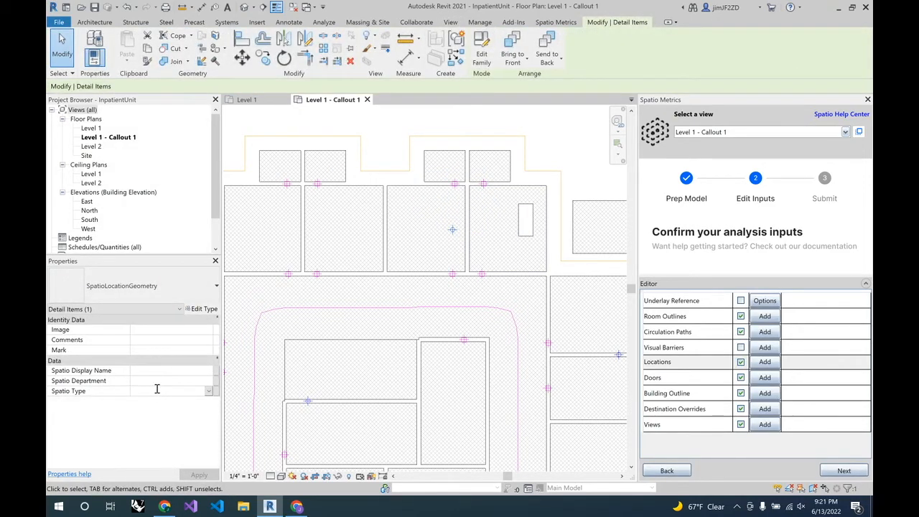
left_click(156, 389)
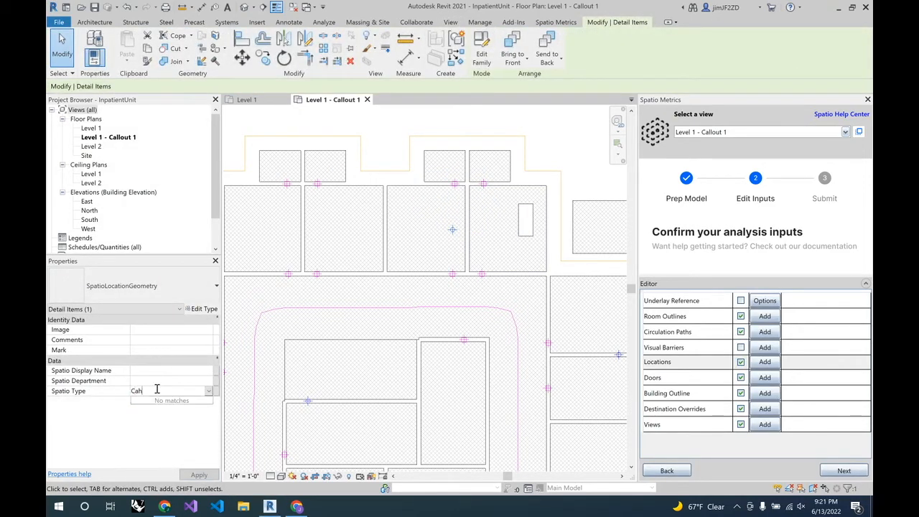
left_click(163, 432)
left_click(195, 474)
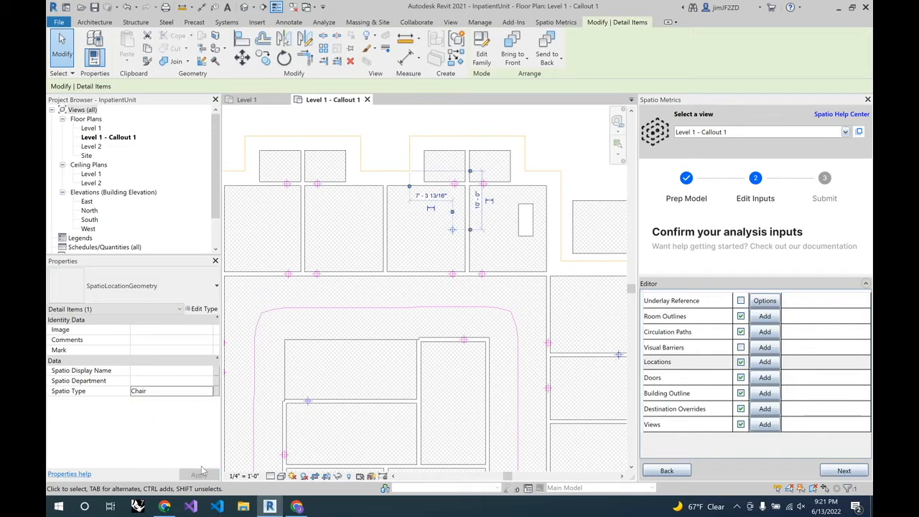
left_click(585, 144)
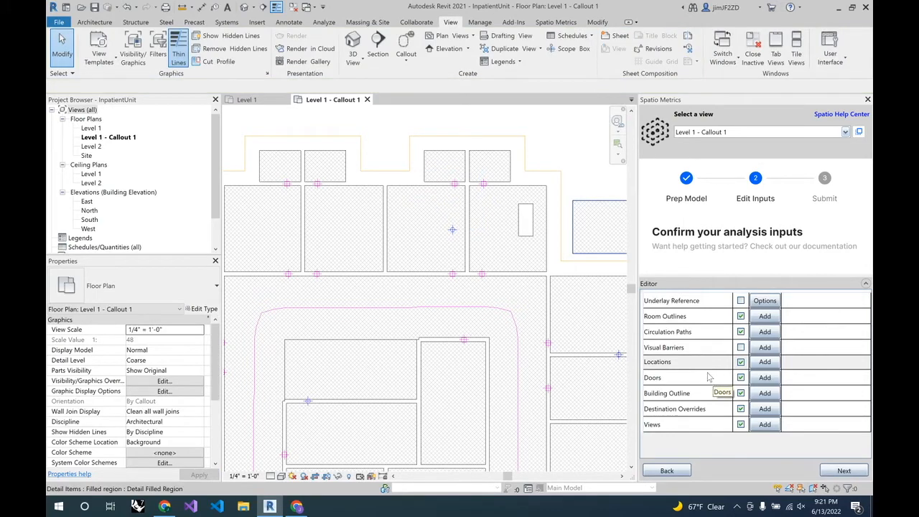
left_click(741, 362)
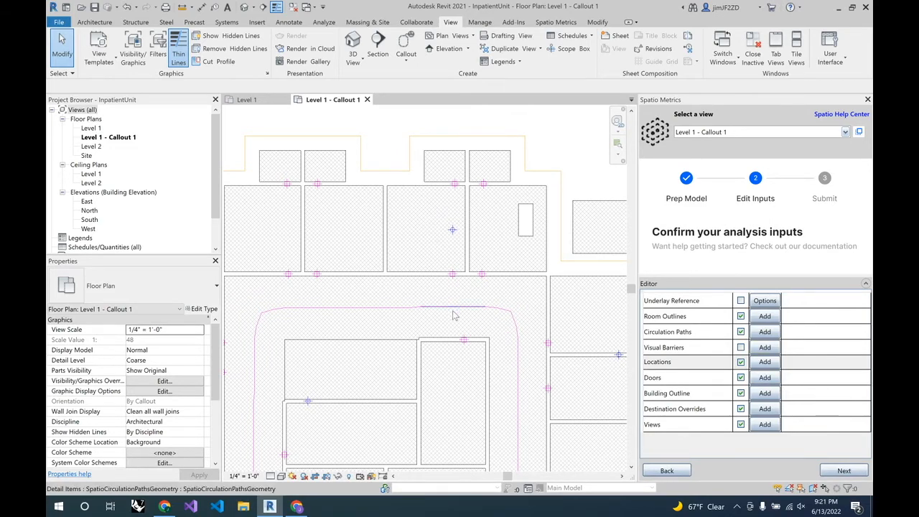
Step: Place a destination override marker at the upper-left corner of the room containing the chair location
left_click(766, 409)
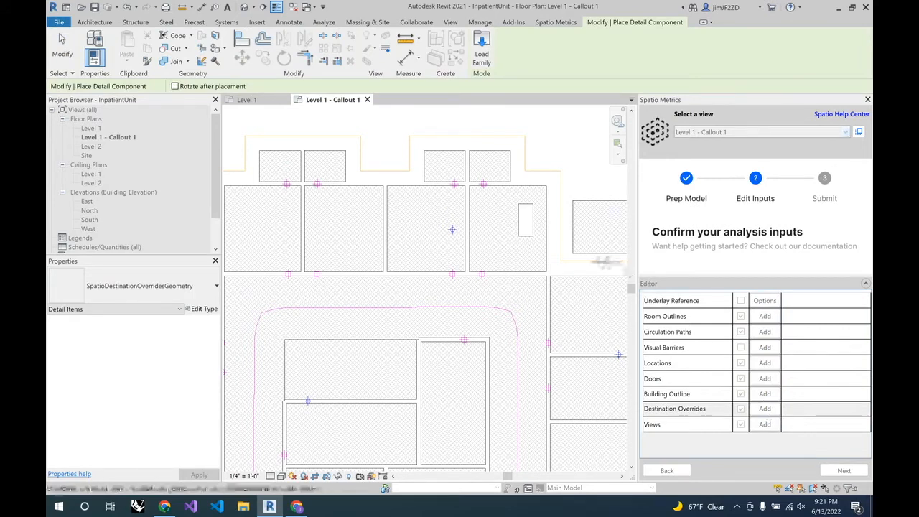
left_click(450, 229)
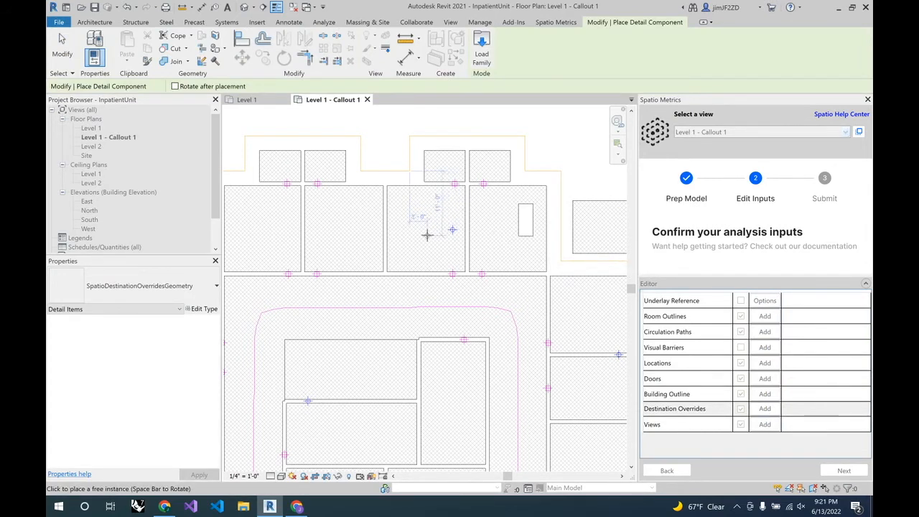
scroll(388, 188, "up", 5)
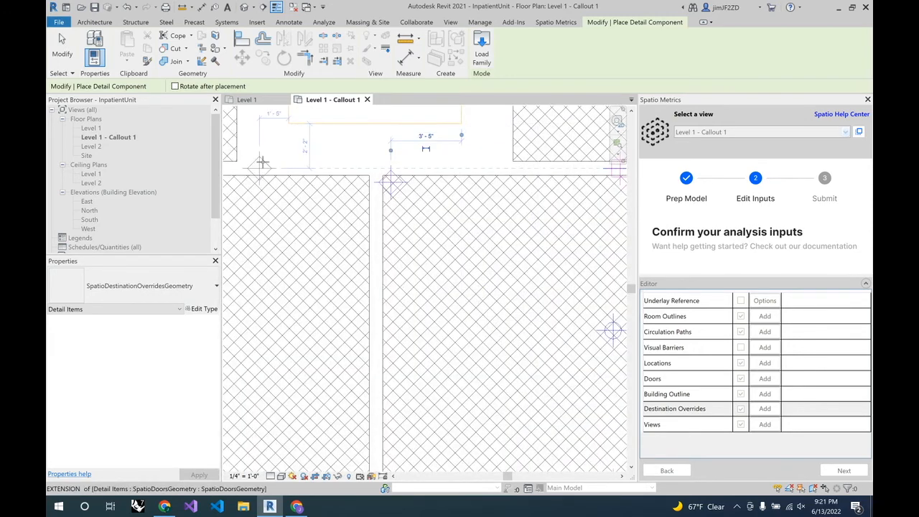
scroll(312, 169, "down", 4)
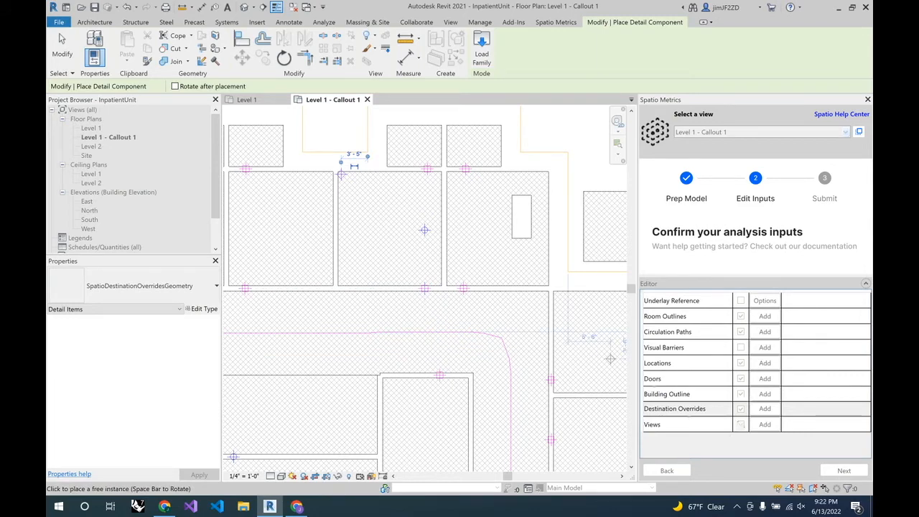
key("Escape")
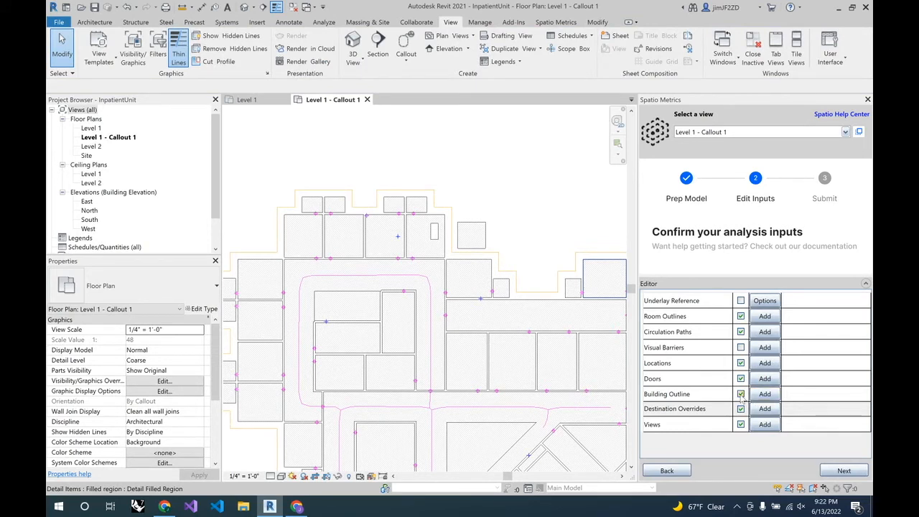
Step: Switch to the Spatio Metrics dashboard in Chrome, examine the building outline in the Program: Area plan, and return to Revit
left_click(742, 396)
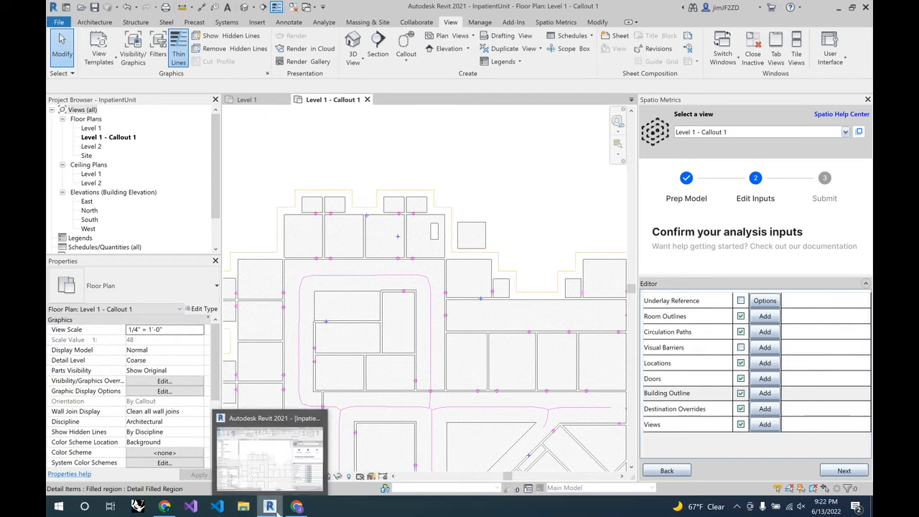
left_click(296, 506)
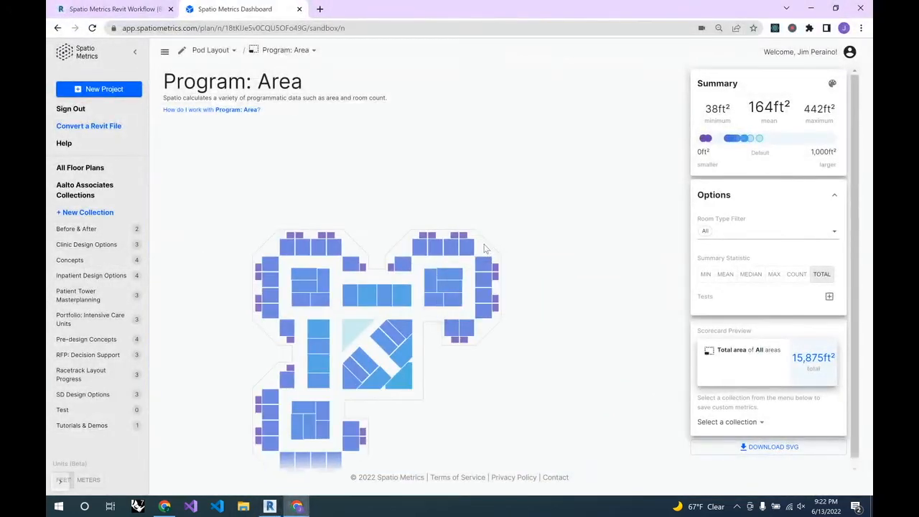
scroll(486, 248, "up", 3)
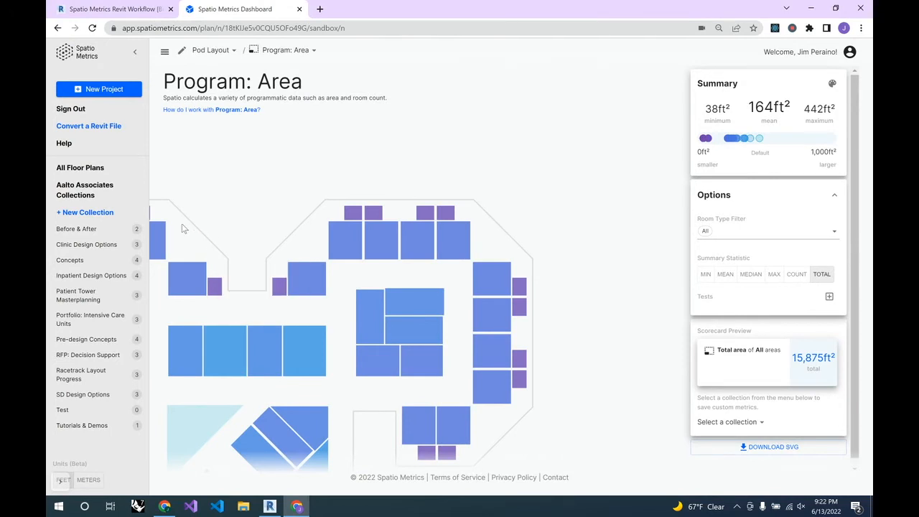
mouse_move(271, 506)
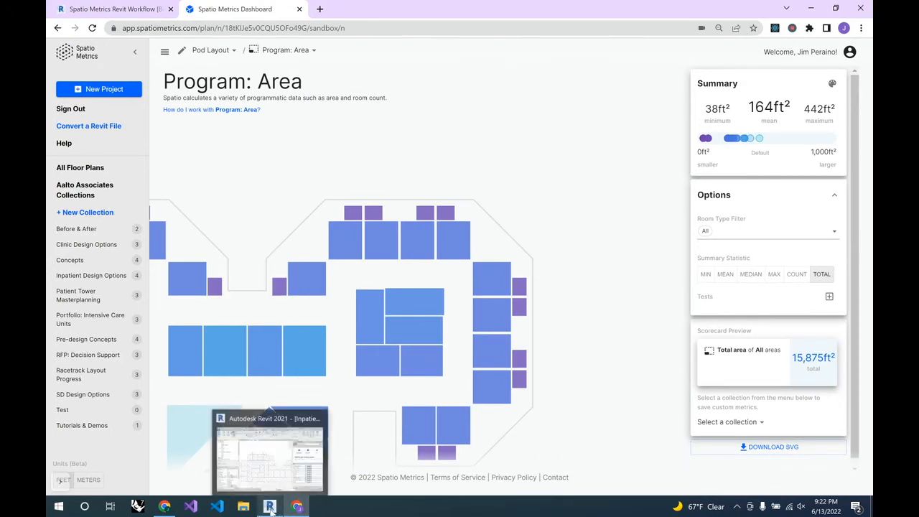
left_click(277, 481)
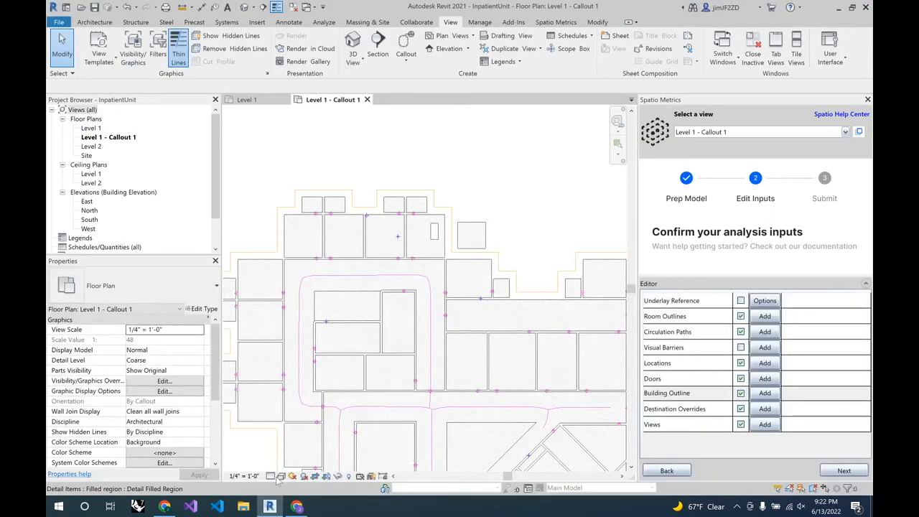
Step: Draw a closed four-sided chain of view lines around the whole callout plan, about 152 ft wide and 144 ft high
left_click(766, 425)
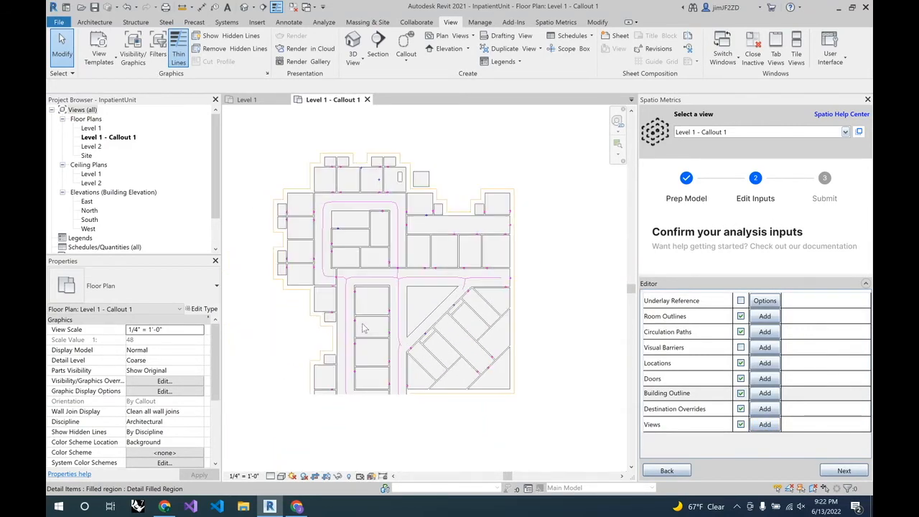
left_click(765, 424)
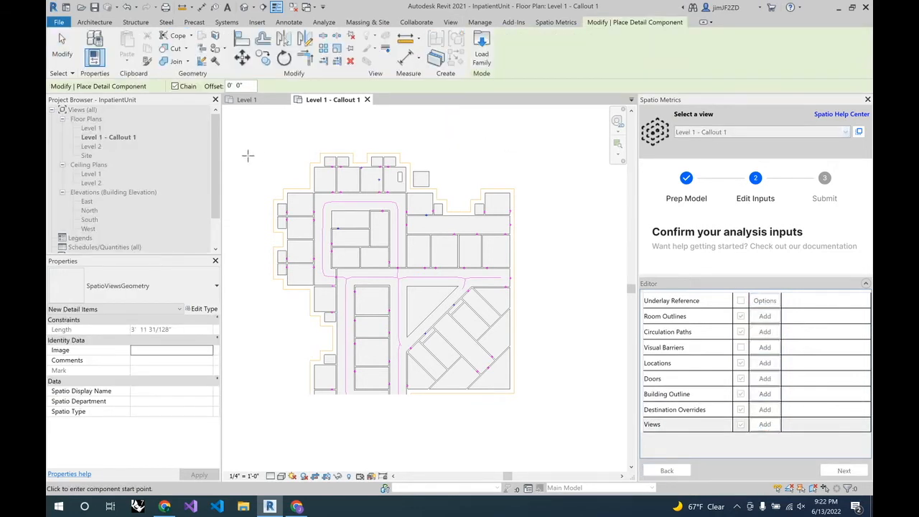
left_click(275, 152)
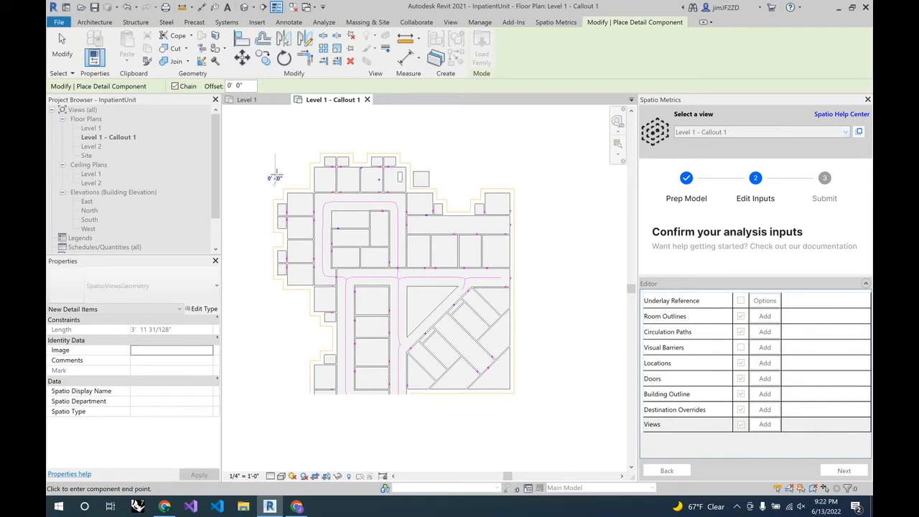
left_click(276, 394)
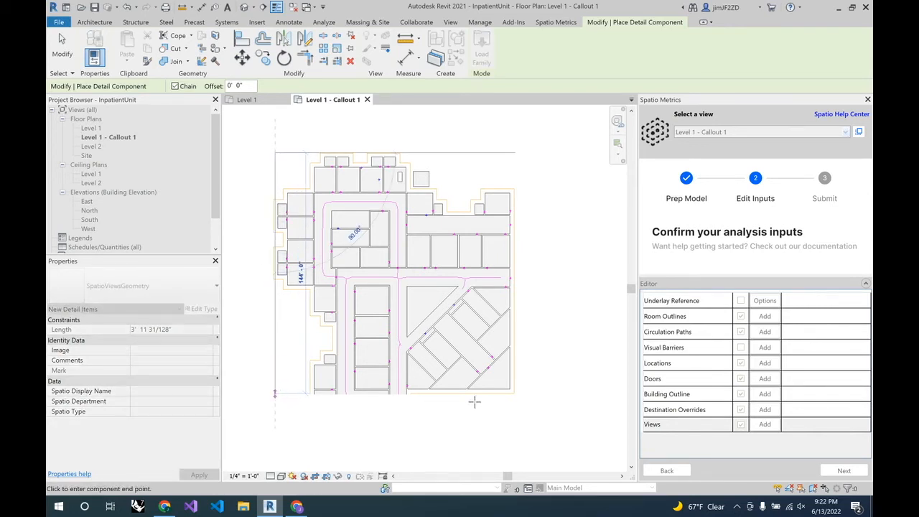
left_click(529, 392)
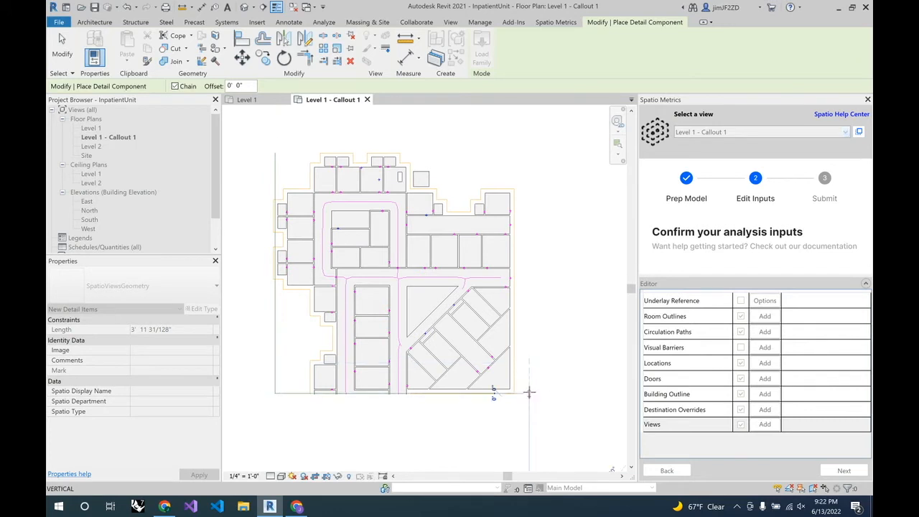
left_click(530, 147)
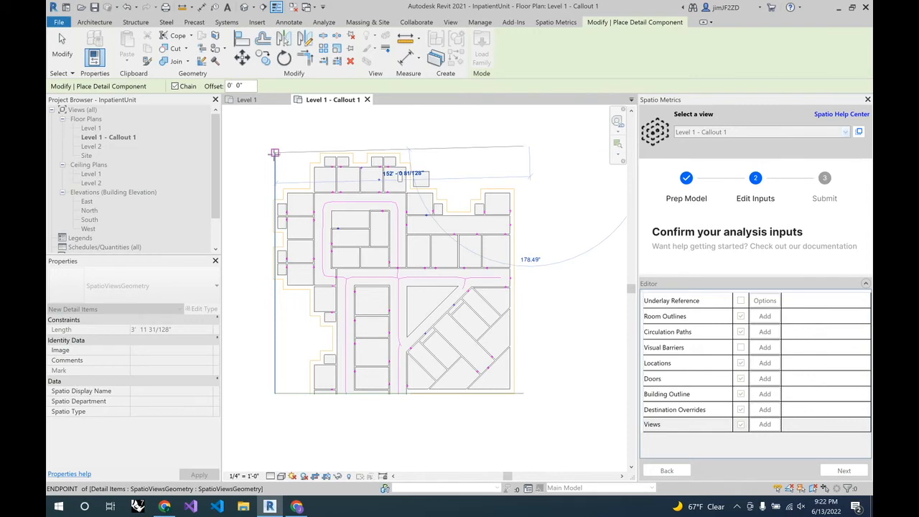
left_click(274, 153)
left_click(61, 44)
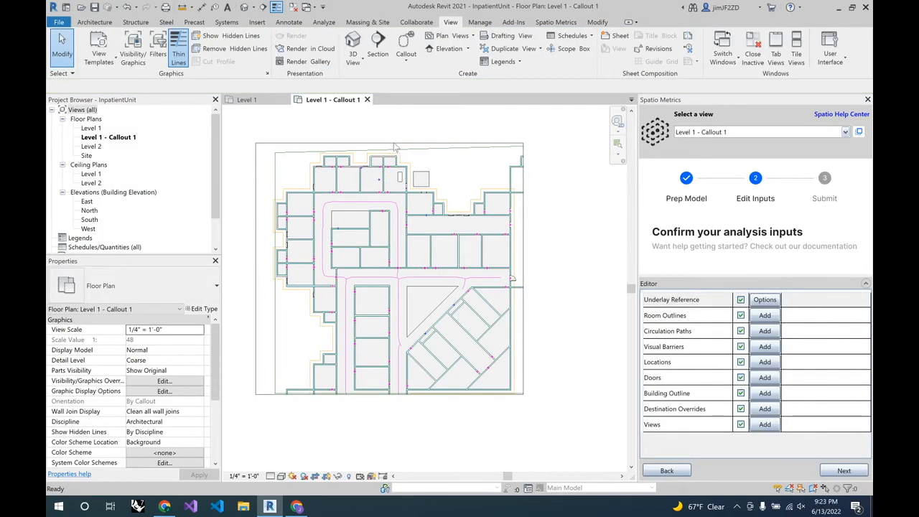
Step: Extend the right edge of the callout's crop region outward past the right-hand view line
left_click(395, 139)
left_click_drag(527, 268, 552, 269)
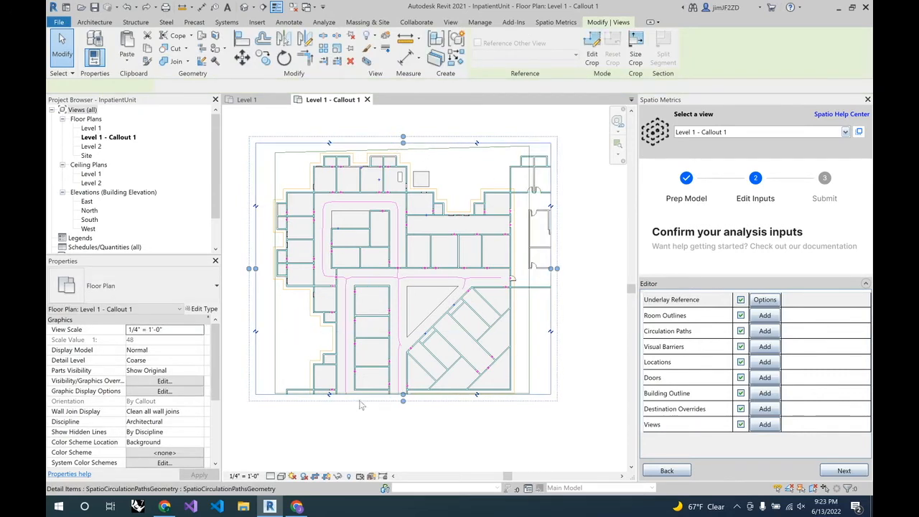
Step: Extend the lower edge of the callout's crop region downward, well past the lower view line
left_click_drag(402, 401, 404, 446)
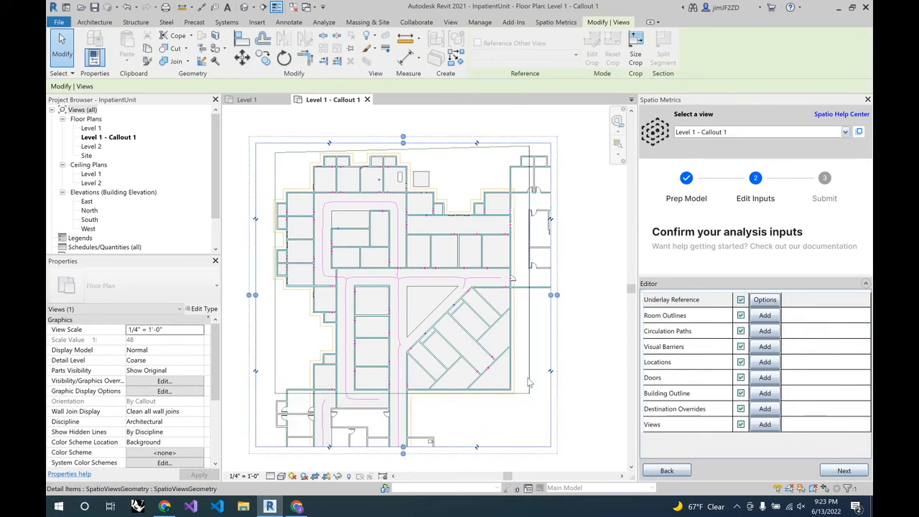
left_click(611, 251)
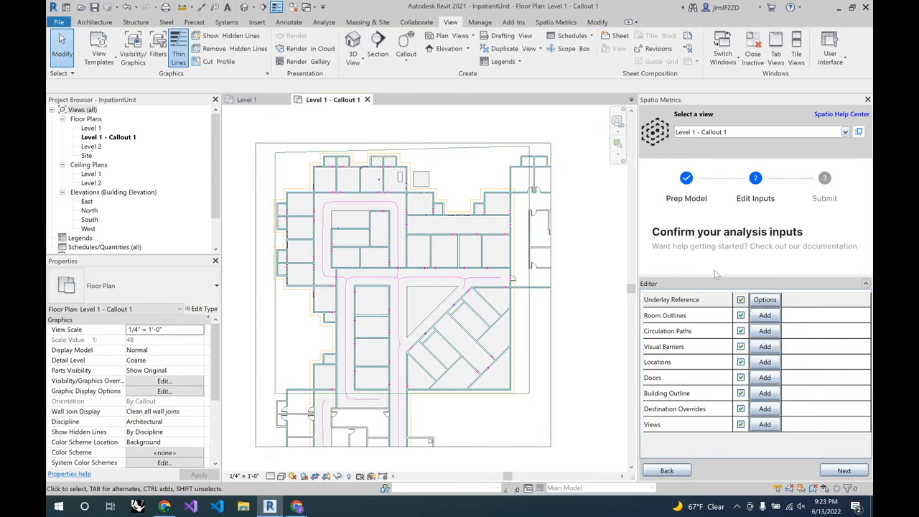
Step: Hide the underlay reference and run the check of the analysis inputs
left_click(740, 299)
left_click(740, 300)
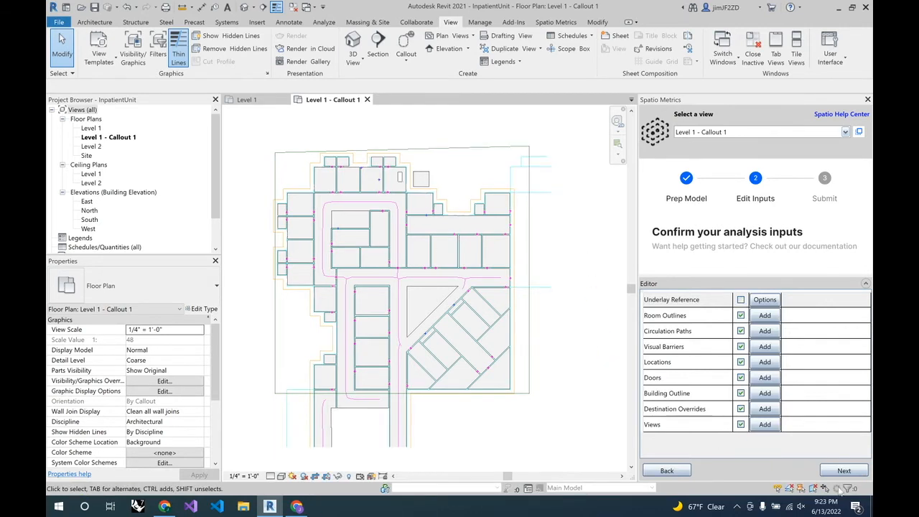
left_click(860, 471)
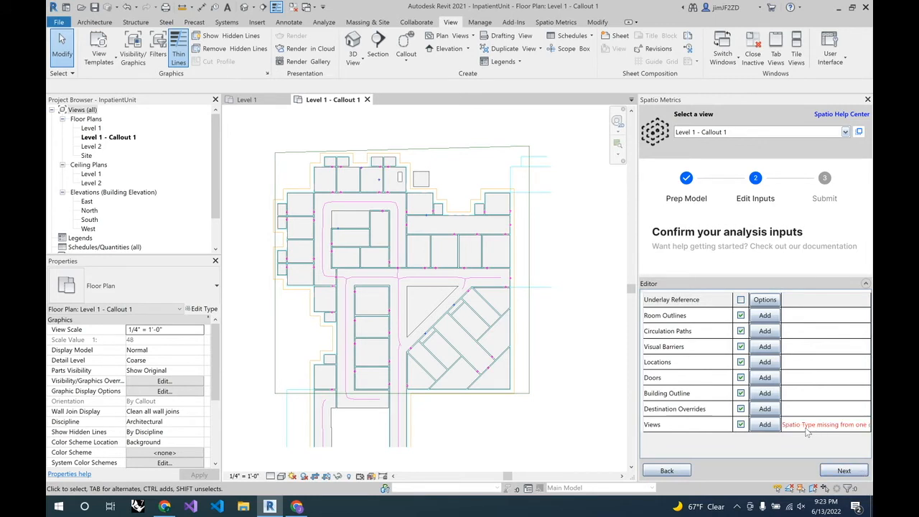
Step: Set the Spatio Type of the view lines above and to the left of the building to Greenery
left_click(438, 151)
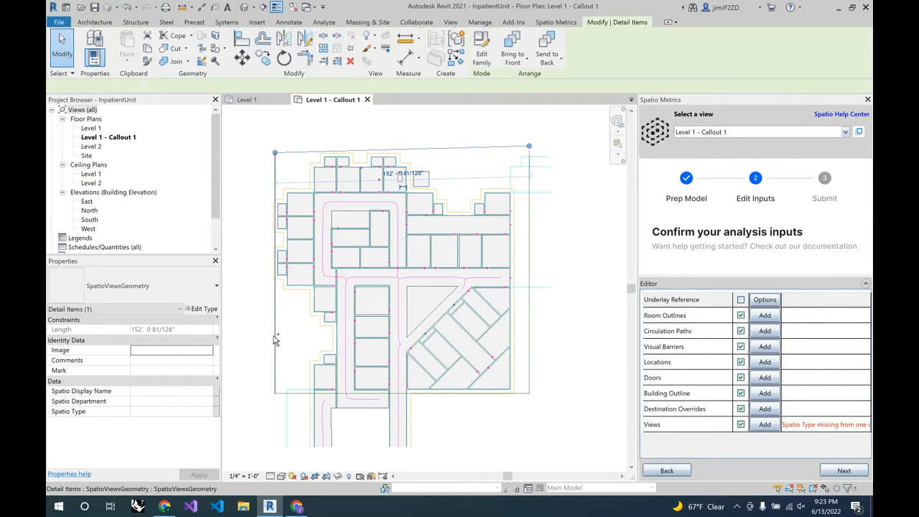
left_click(274, 339, "ctrl")
left_click(161, 412)
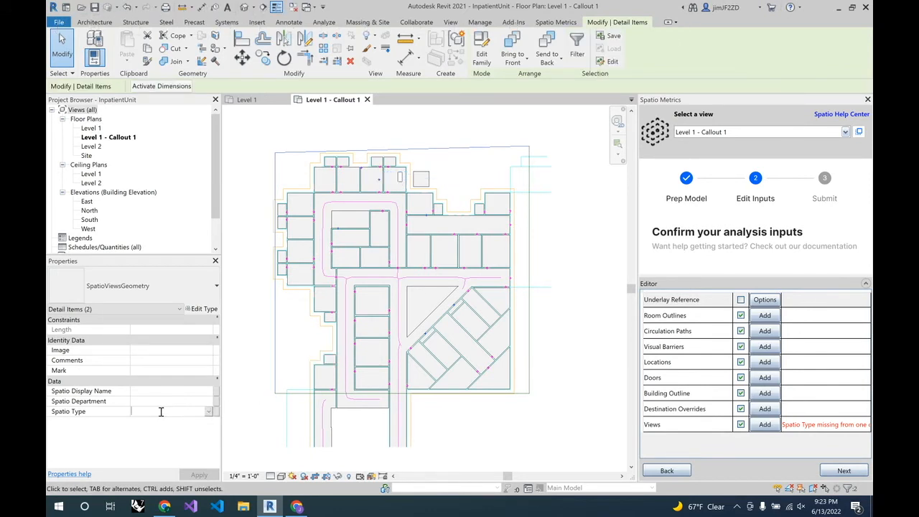
type("Greenery")
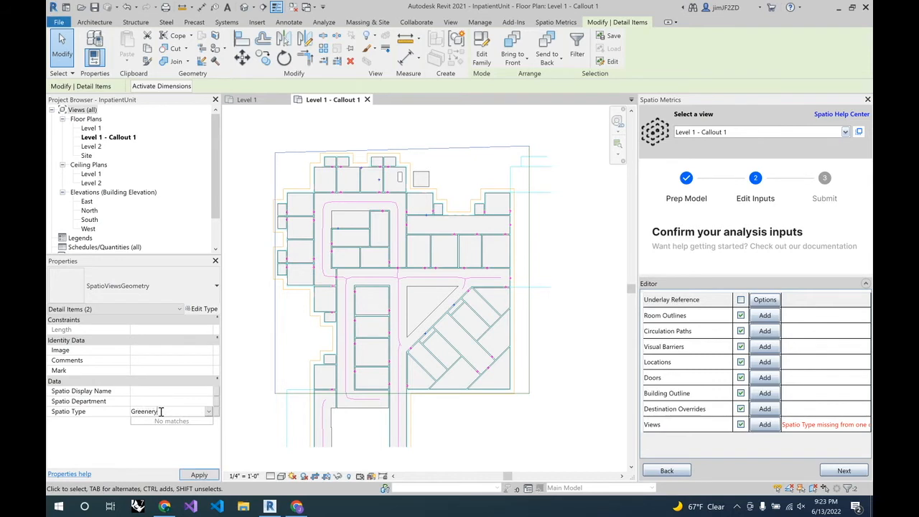
left_click(189, 476)
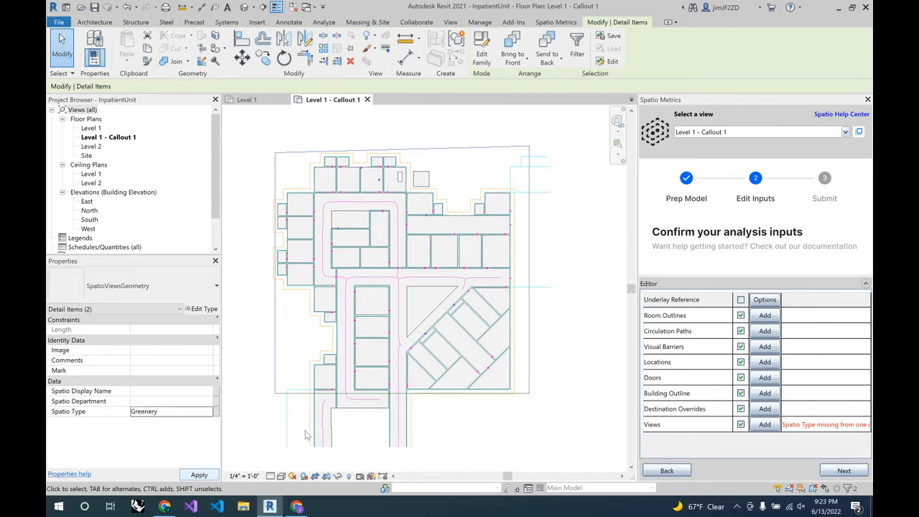
Step: Set the Spatio Type of the view lines below and to the right of the building to Parking
left_click(284, 394)
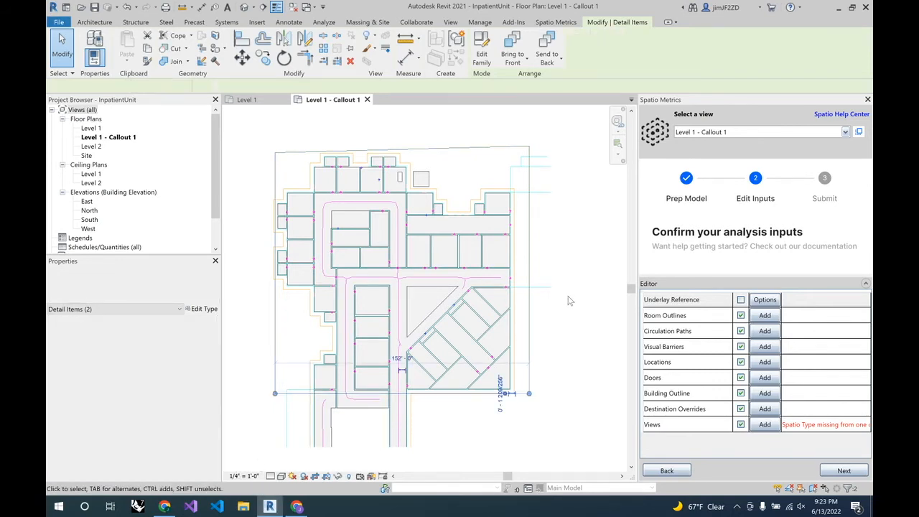
left_click(528, 316, "ctrl")
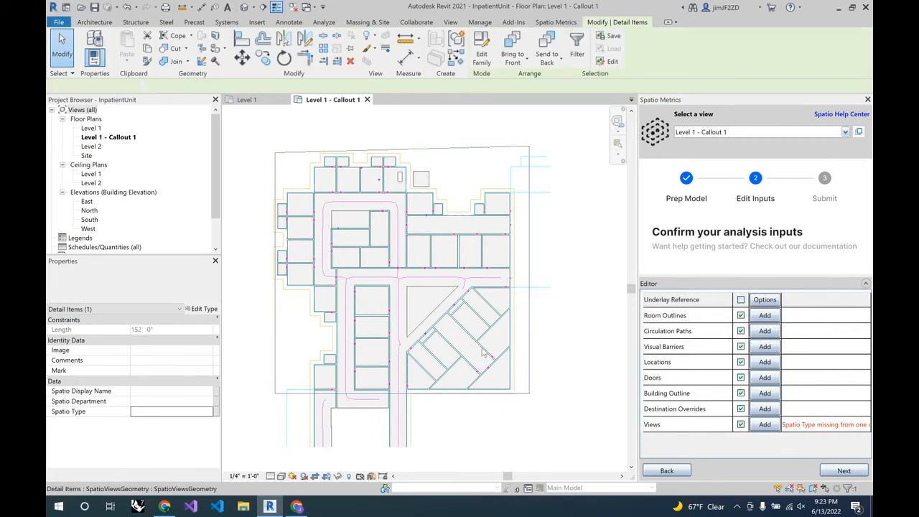
left_click(174, 405)
left_click(177, 412)
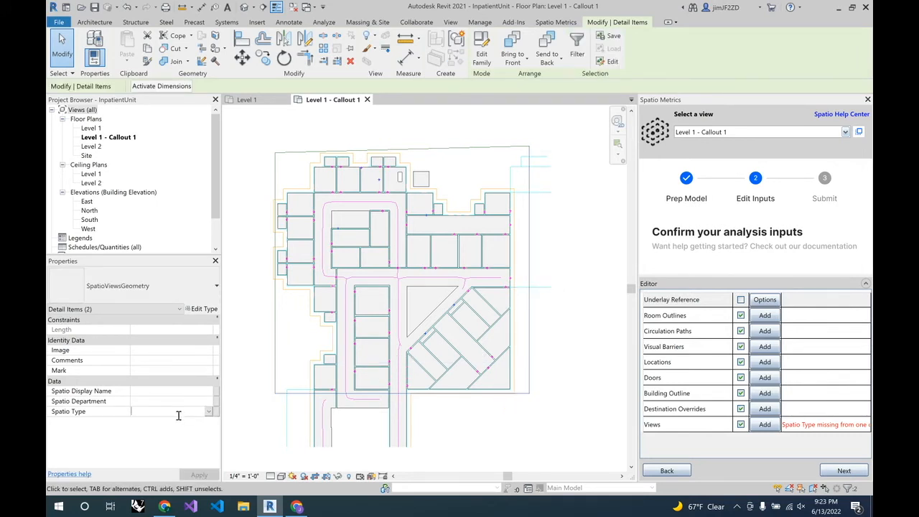
type("Parking")
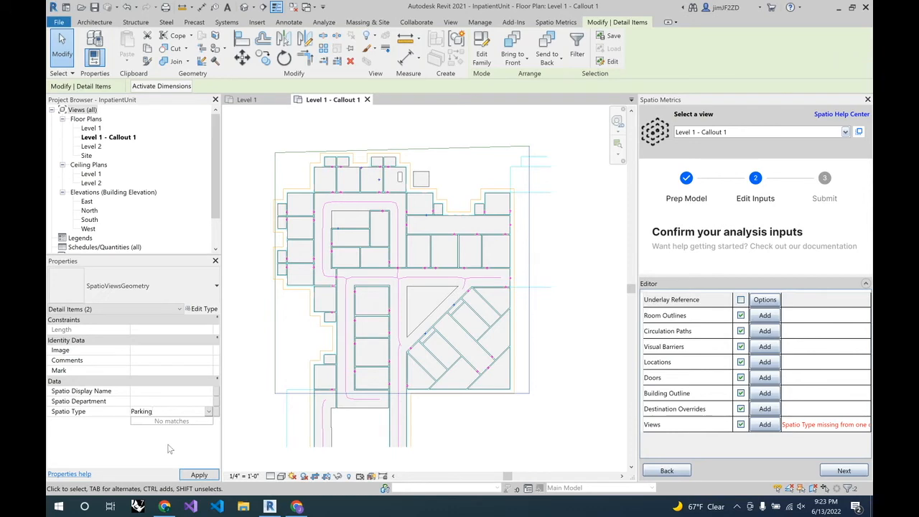
left_click(201, 475)
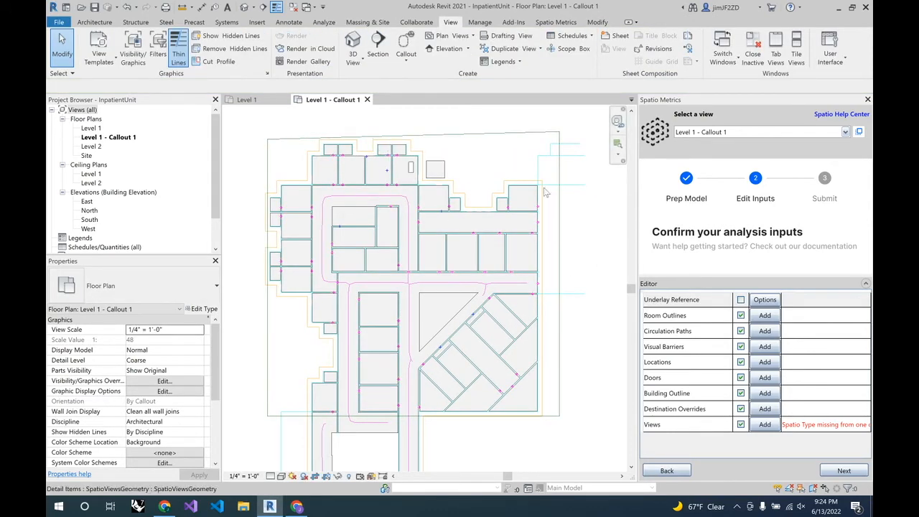
Step: Turn off the selection of pinned elements in the selection options
left_click(63, 74)
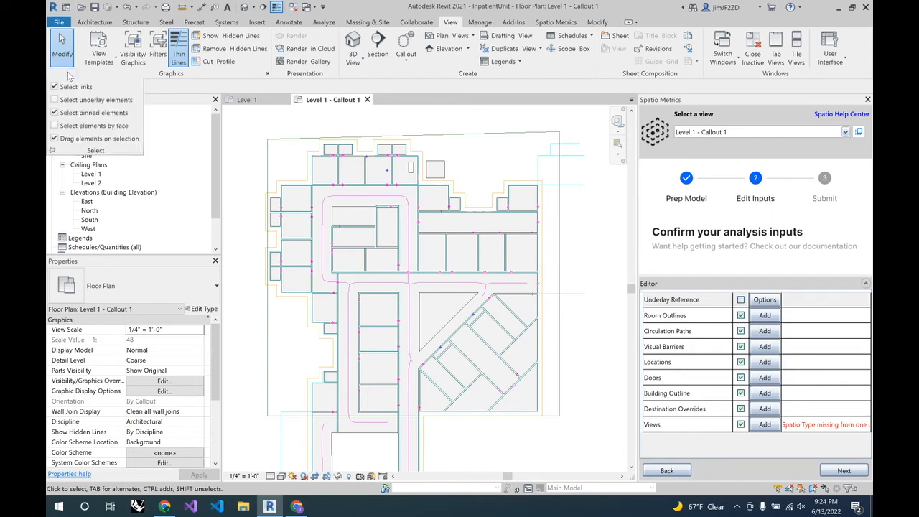
left_click(55, 113)
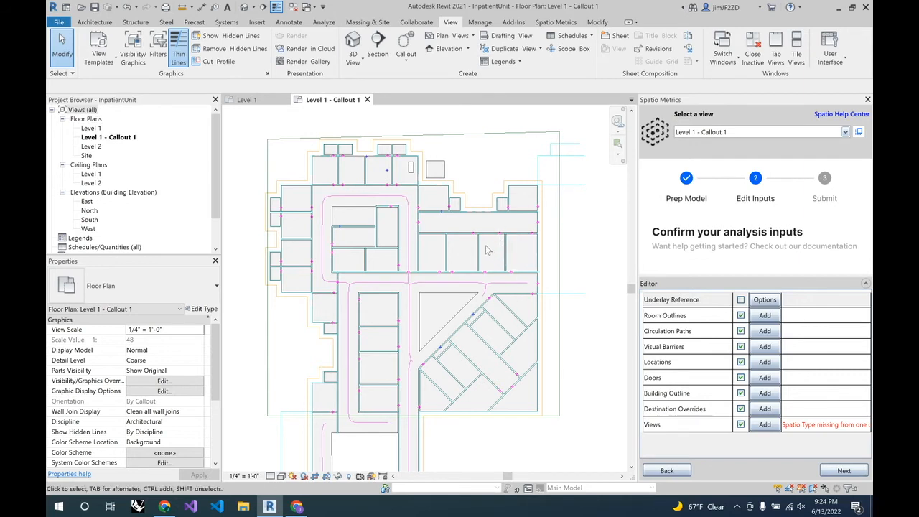
left_click(62, 73)
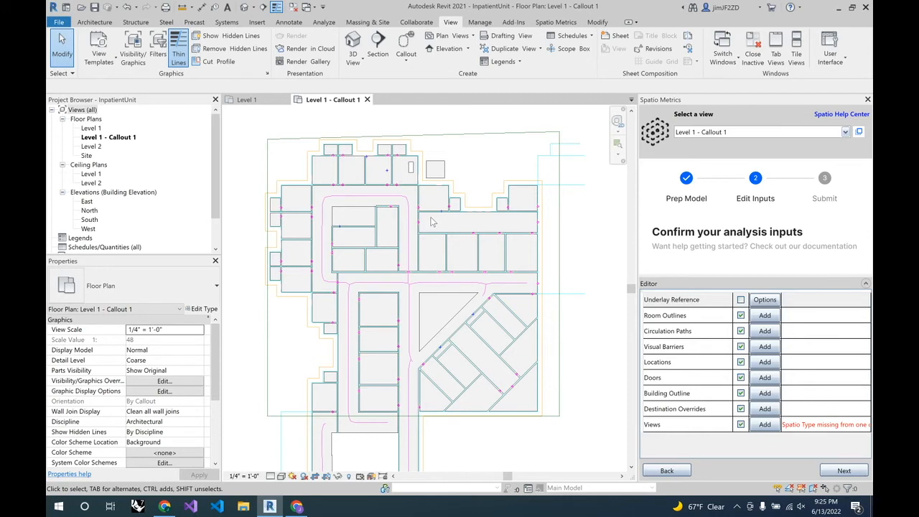
Step: Advance to the Submit stage and look through the project details, including grid size, privacy sources and supervision sources
left_click(843, 471)
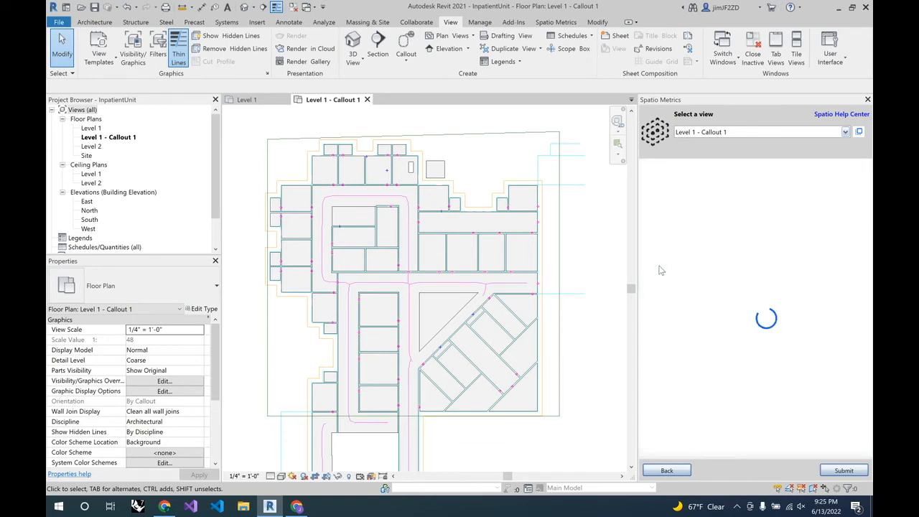
left_click_drag(869, 189, 872, 204)
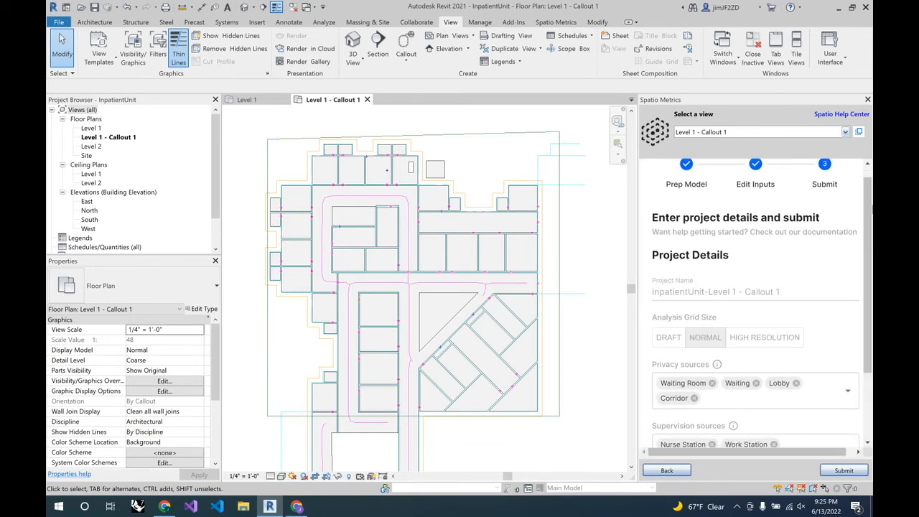
scroll(862, 223, "down", 3)
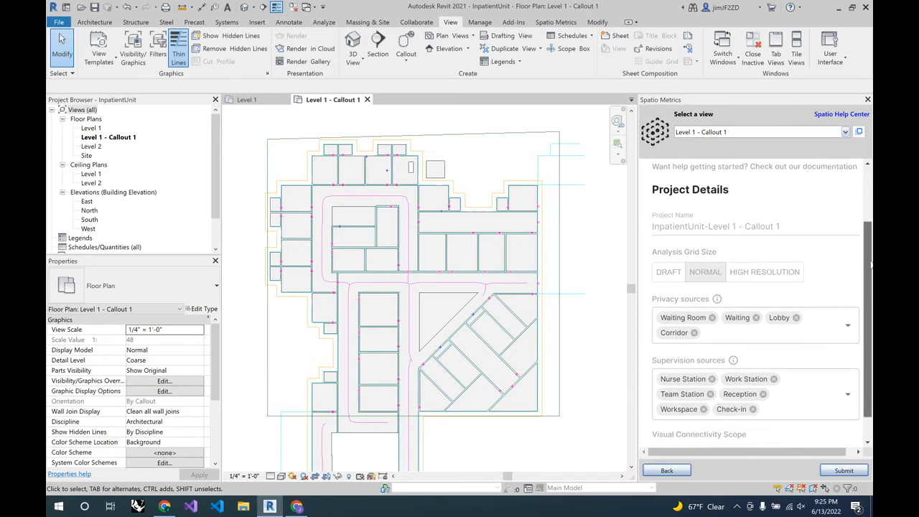
scroll(822, 215, "up", 3)
scroll(826, 214, "down", 3)
mouse_move(868, 253)
left_mouse_down()
mouse_move(869, 243)
mouse_move(870, 258)
left_mouse_up()
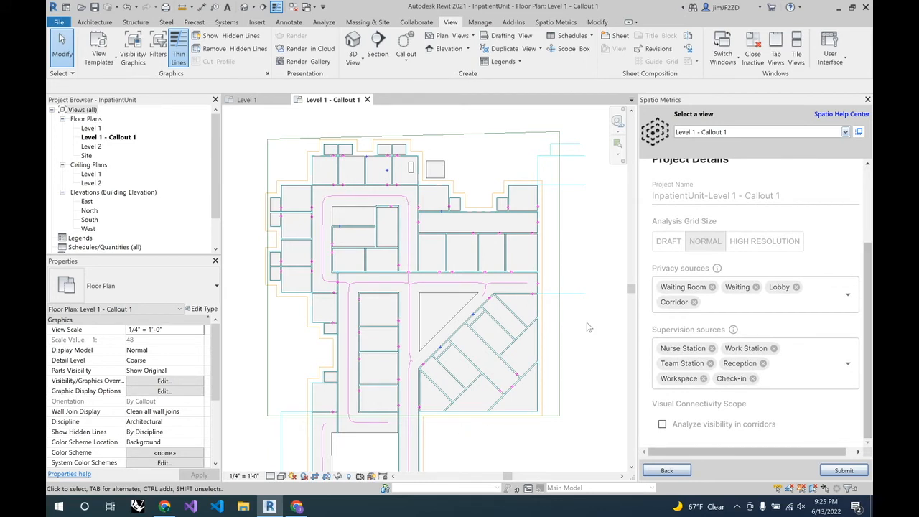
Step: Set the analysis grid size to Draft and replace the privacy sources with Corridor only
left_click(678, 246)
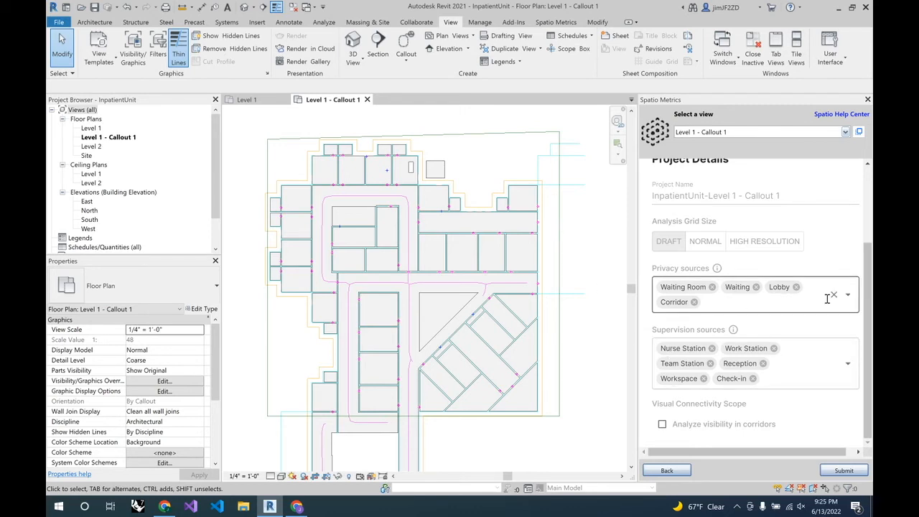
left_click(832, 295)
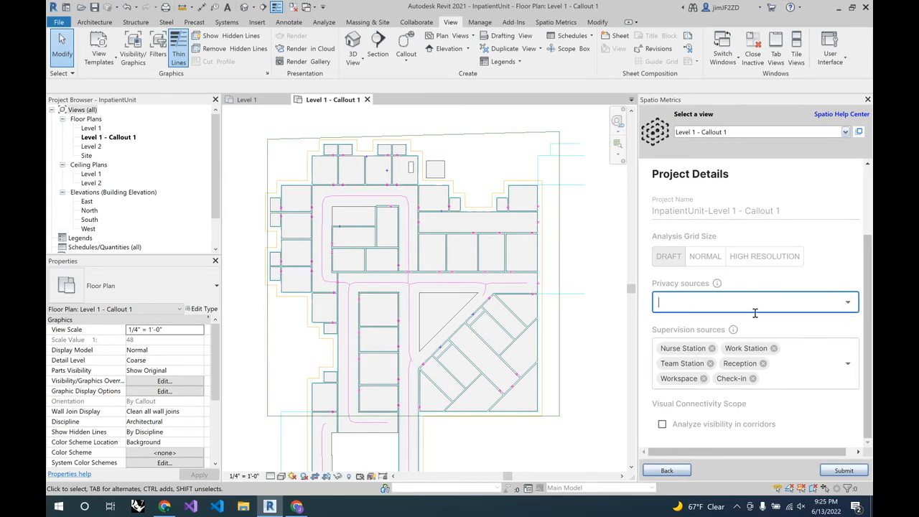
left_click(684, 302)
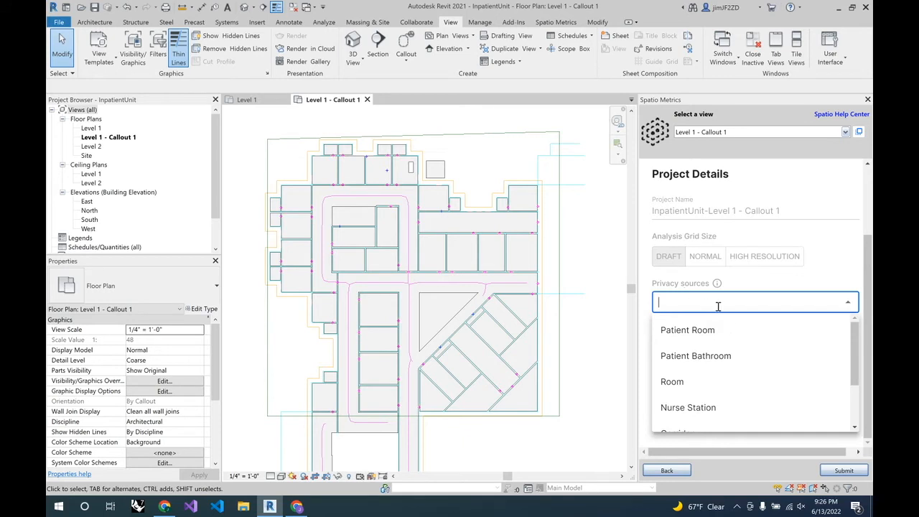
scroll(704, 345, "down", 2)
left_click(700, 362)
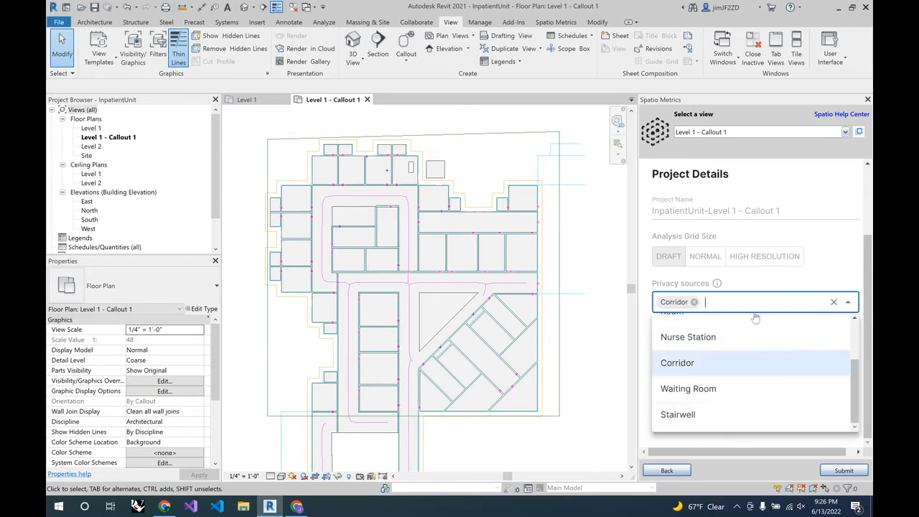
left_click(851, 245)
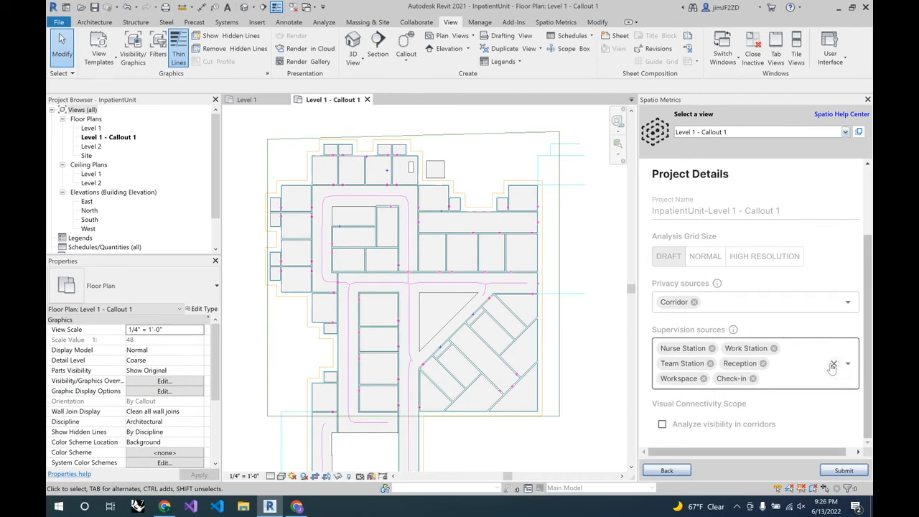
Step: Replace the supervision sources with Nurse Station only and submit the plan for analysis
left_click(833, 365)
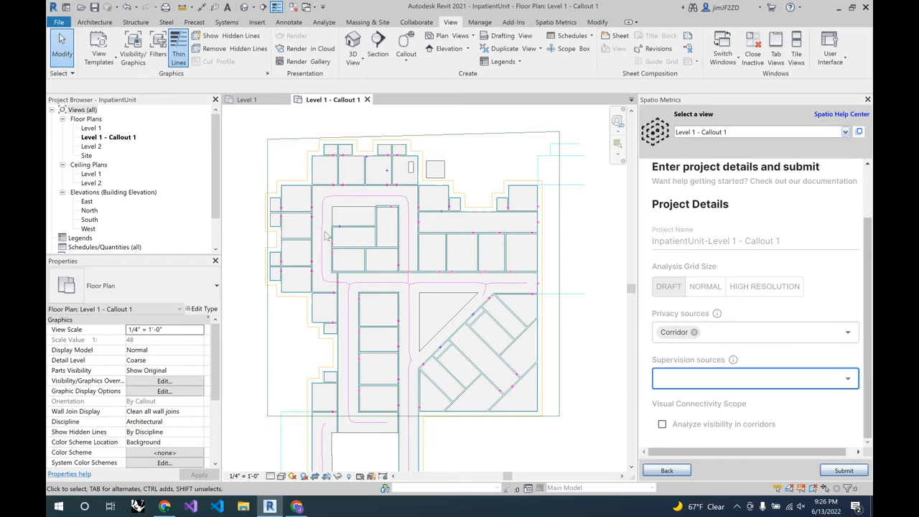
left_click(780, 379)
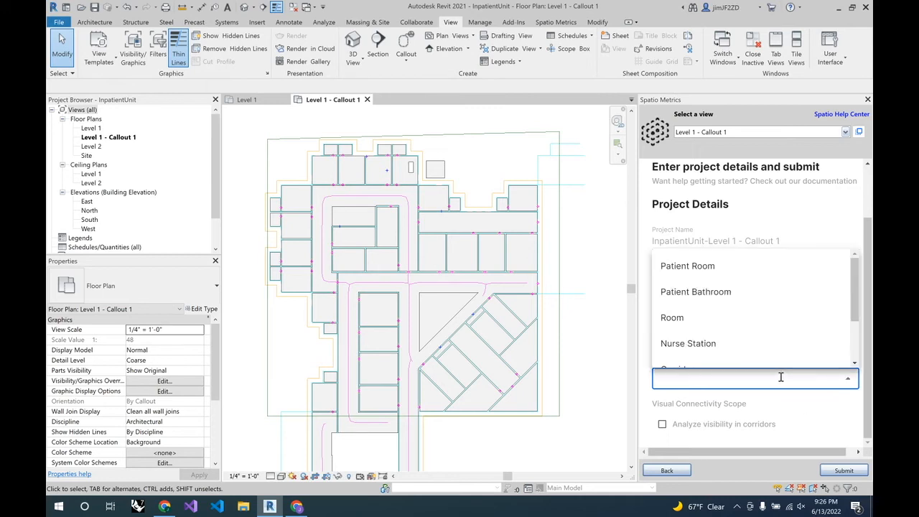
left_click(762, 345)
left_click(853, 411)
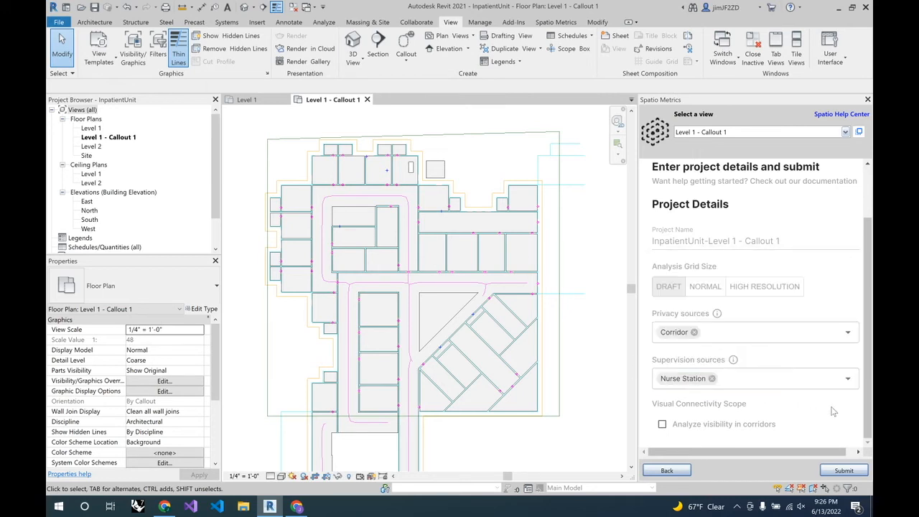
left_click(799, 377)
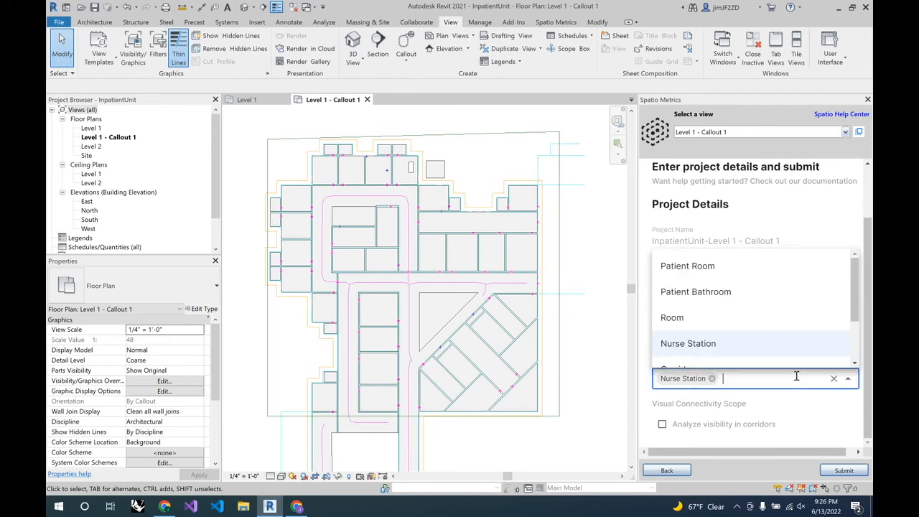
left_click(815, 410)
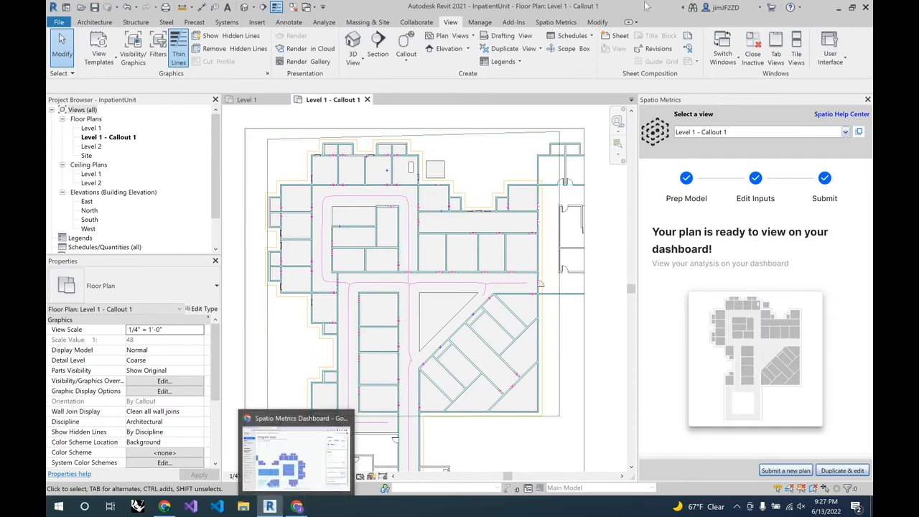
Step: Launch the Spatio Metrics dashboard from Revit, switch to it in Chrome and close the older dashboard page
left_click(560, 24)
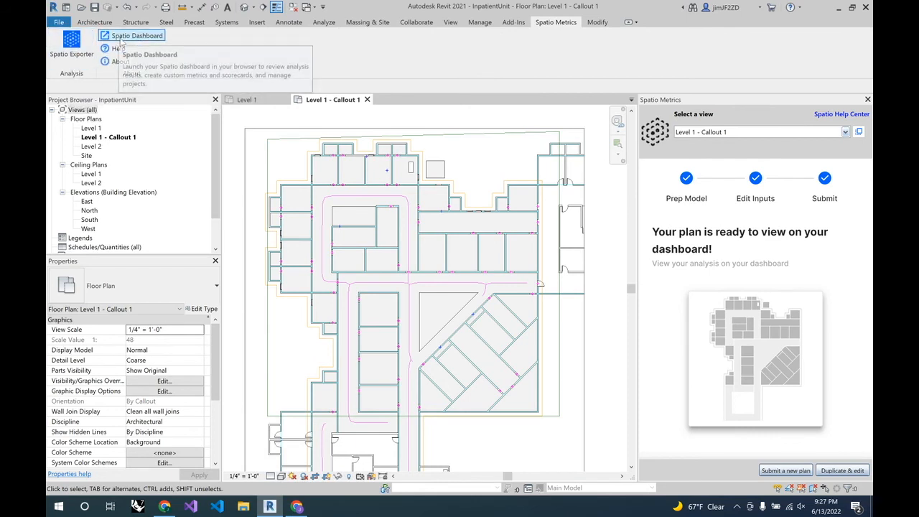
left_click(121, 39)
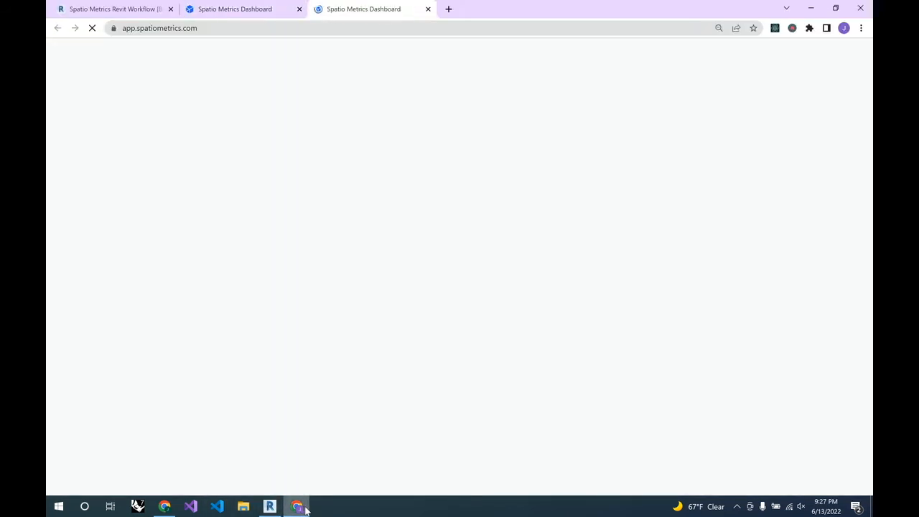
left_click(300, 9)
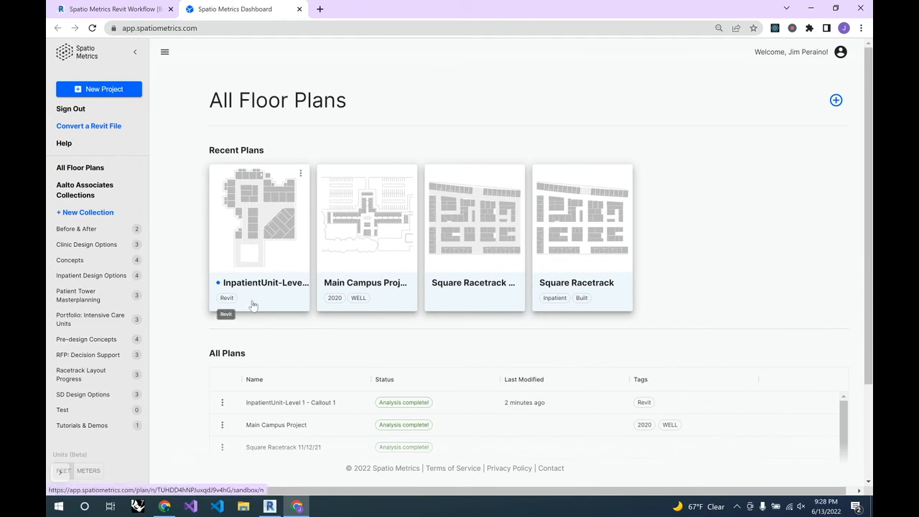
Step: Open the InpatientUnit-Level 1 - Callout 1 plan and examine the upper rooms in its Program: Area plan
left_click(280, 245)
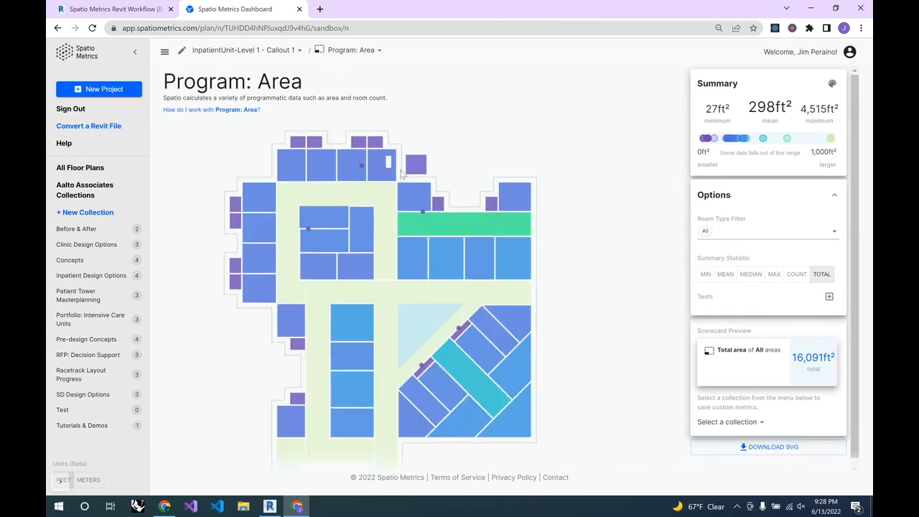
scroll(401, 172, "up", 2)
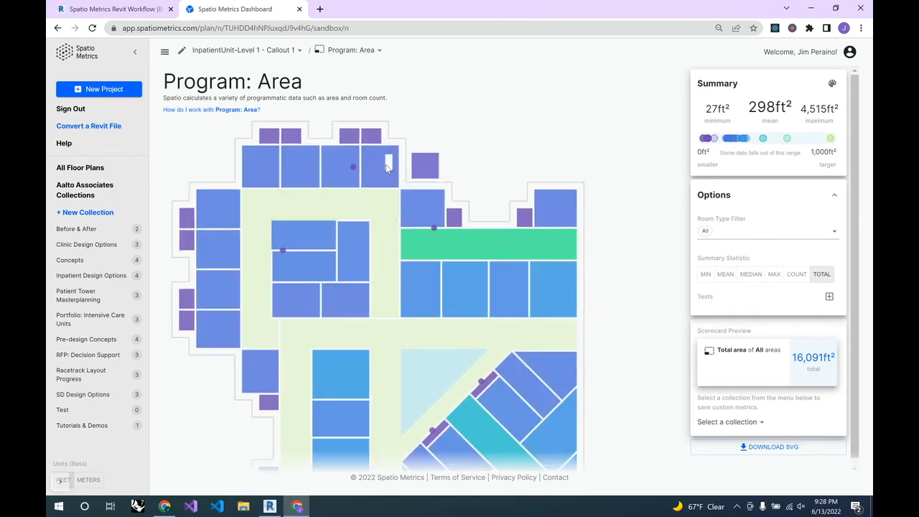
Step: Examine the upper rooms' areas, then switch the plan to the Travel Distance analysis and choose another destination type than Reception
mouse_move(354, 167)
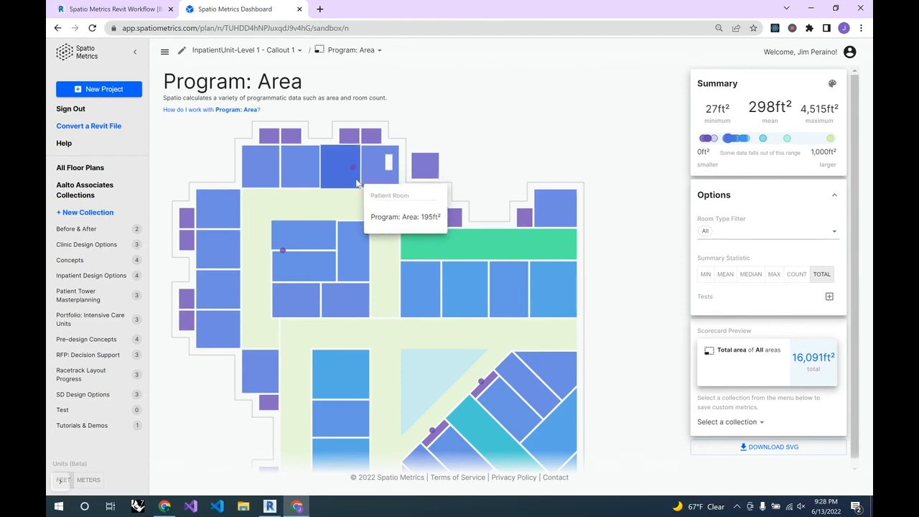
mouse_move(283, 250)
left_click(371, 51)
left_click(333, 200)
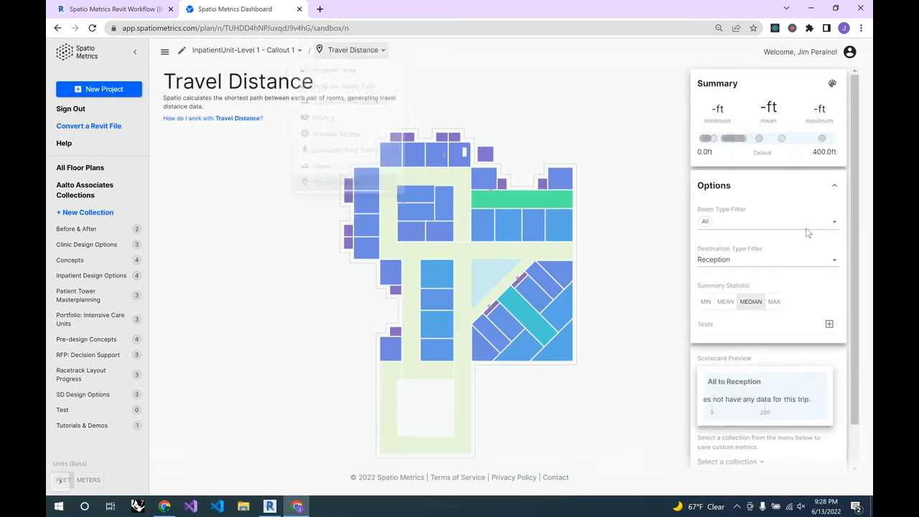
left_click(763, 259)
left_click(742, 343)
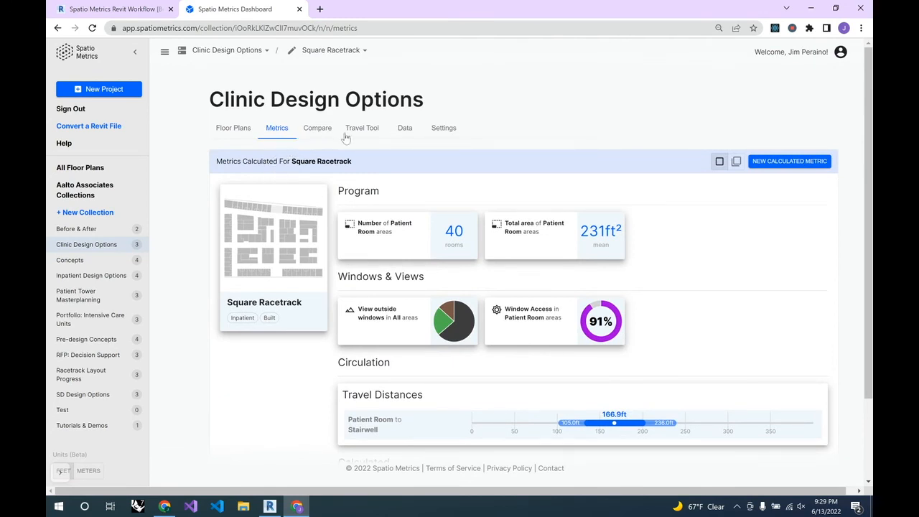
Step: Switch back to Revit and duplicate the submitted Level 1 - Callout 1 plan for editing
left_click(273, 509)
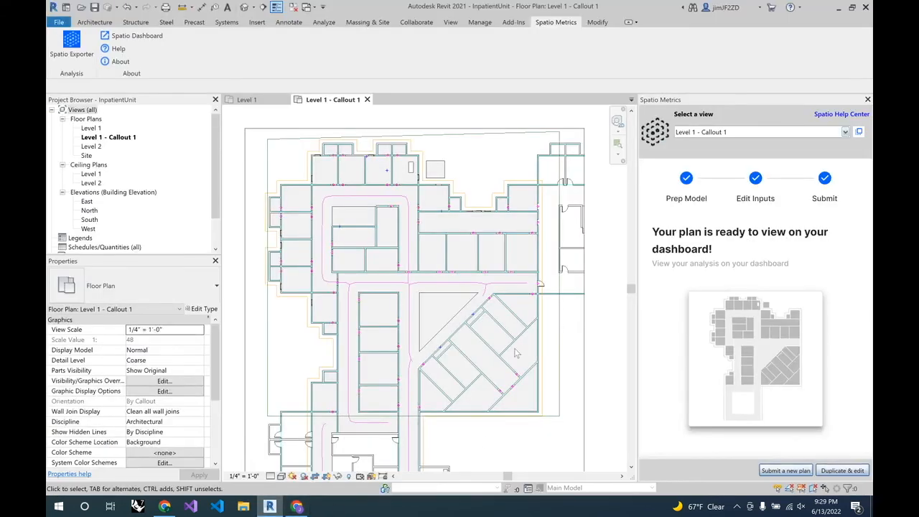
scroll(605, 212, "down", 1)
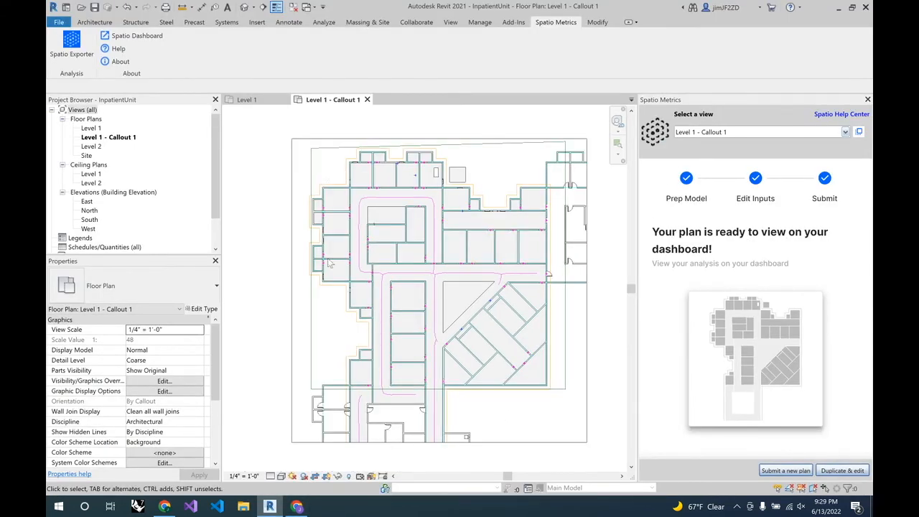
left_click(858, 471)
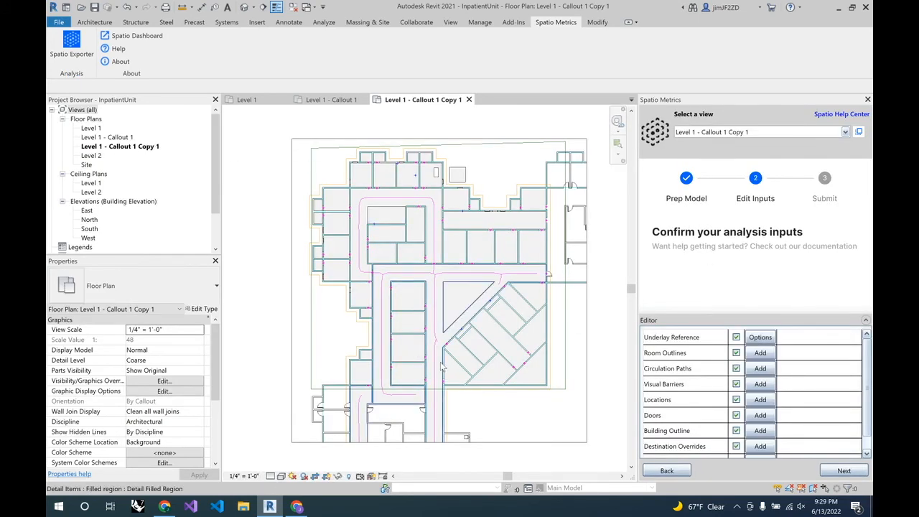
Step: Delete the small rectangle in the upper-right patient room and the circulation path segment above the central column of rooms
left_click(435, 173)
key("Escape")
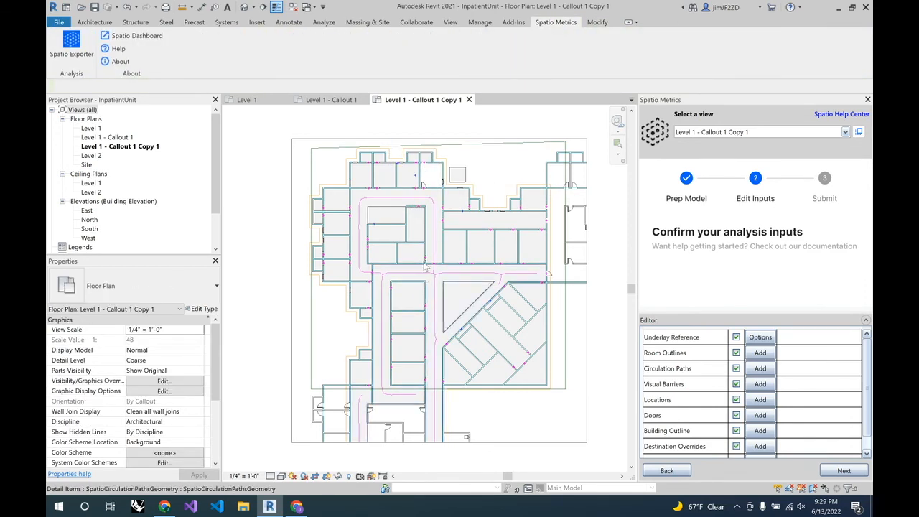
left_click(435, 284)
key("Escape")
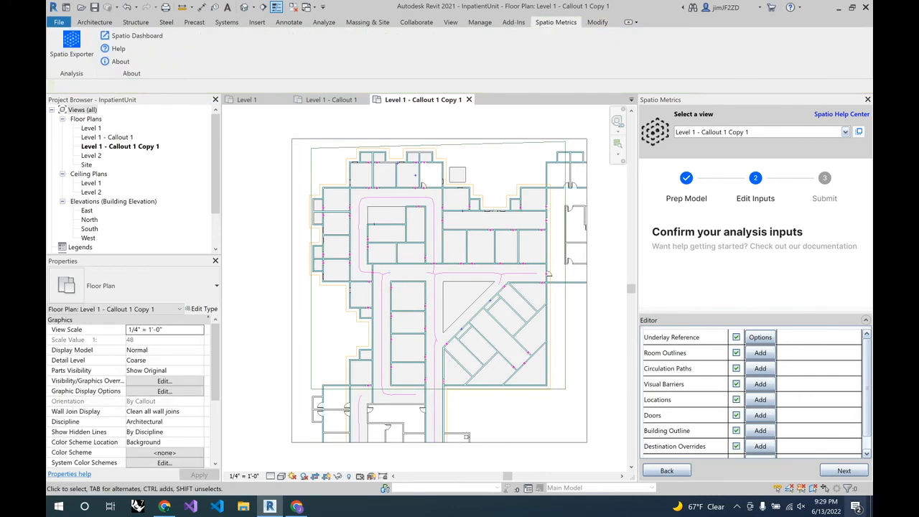
Step: Confirm the copied callout's analysis inputs, set its analysis grid size to Draft and submit the plan for analysis
left_click(845, 470)
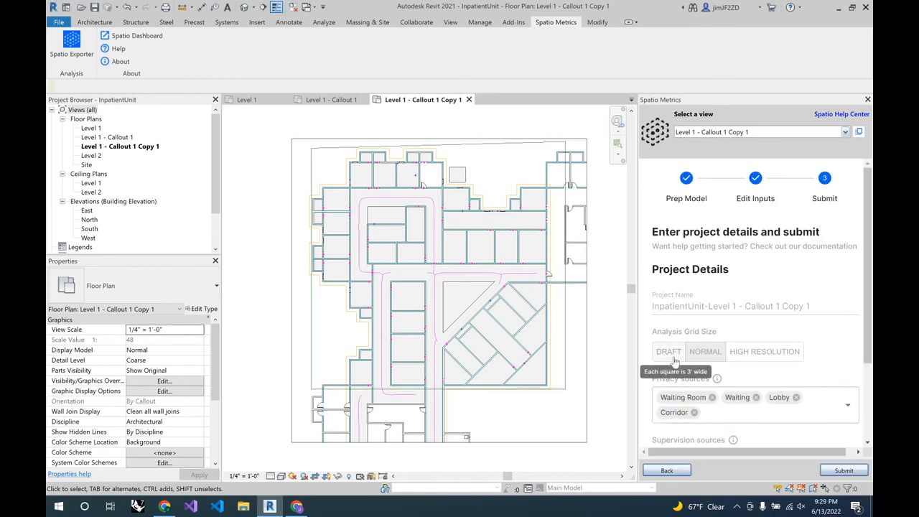
left_click(672, 355)
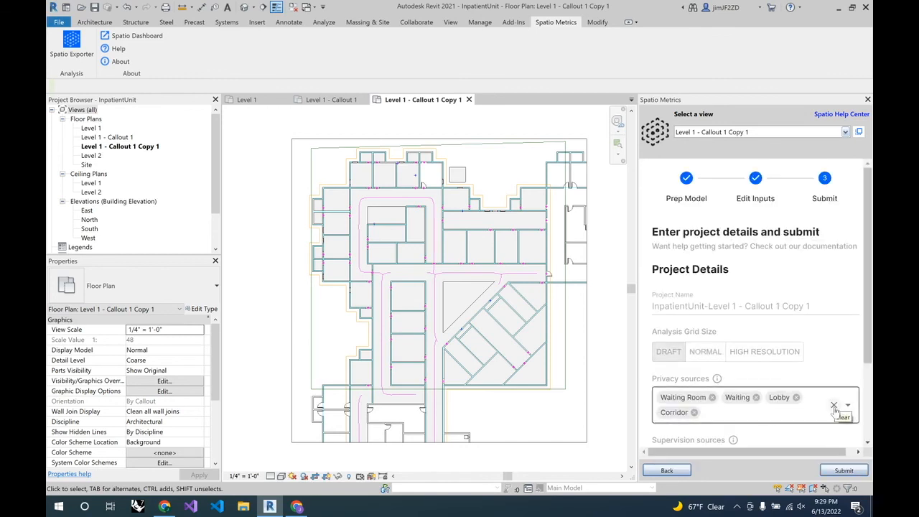
scroll(826, 374, "down", 3)
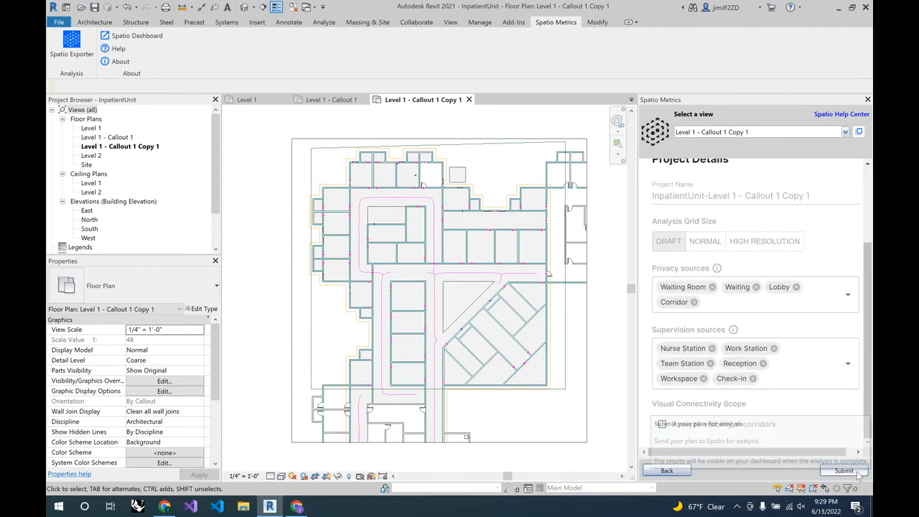
left_click(857, 471)
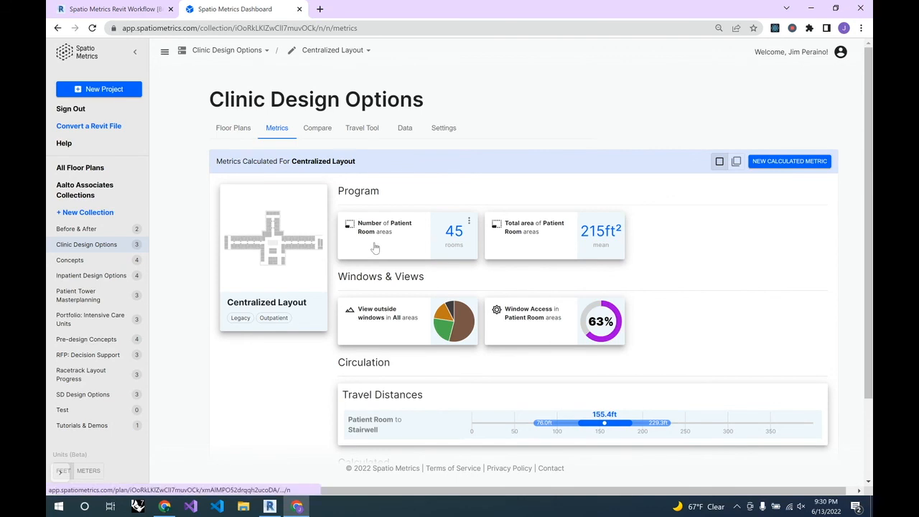
Step: Open the side-by-side comparison of the Clinic Design Options collection and review the metrics of its layouts
left_click(322, 128)
scroll(428, 202, "down", 2)
left_click_drag(870, 149, 872, 74)
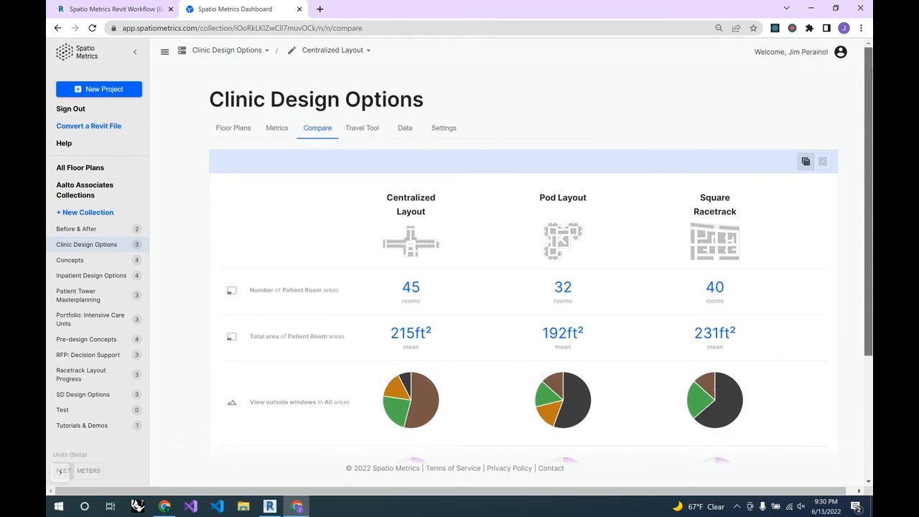